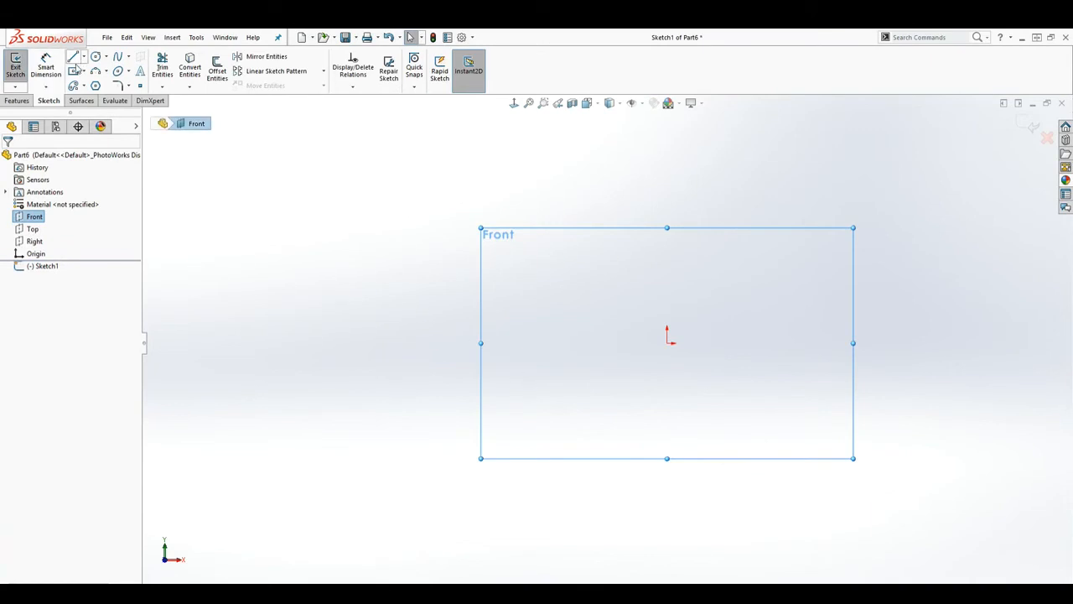
- Sketch a center rectangle about 4.55 in wide and 3.48 in high, away from the origin on its negative X side
click(74, 72)
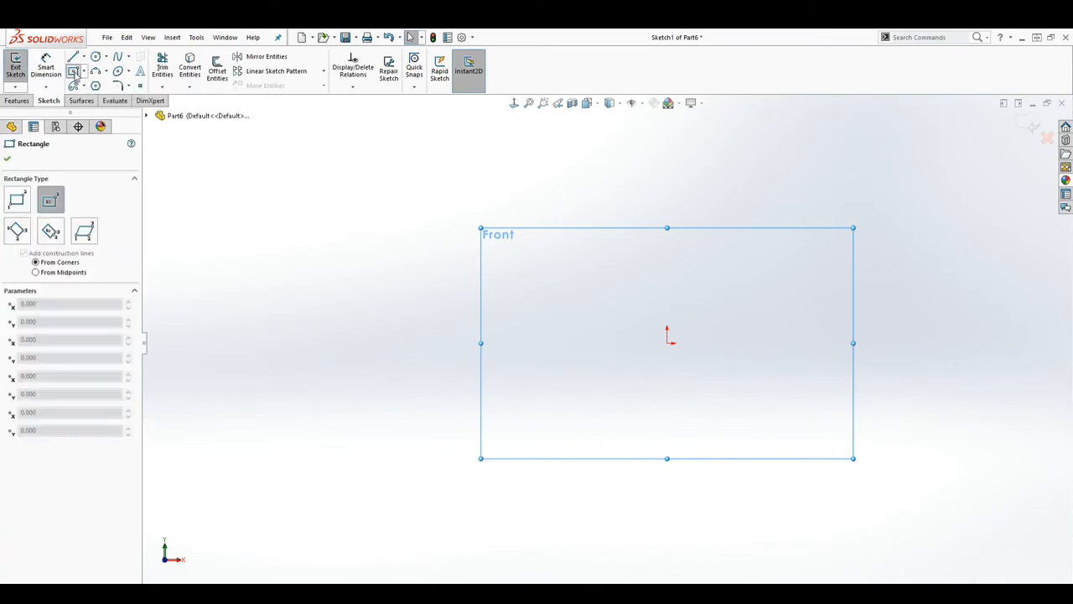
click(344, 331)
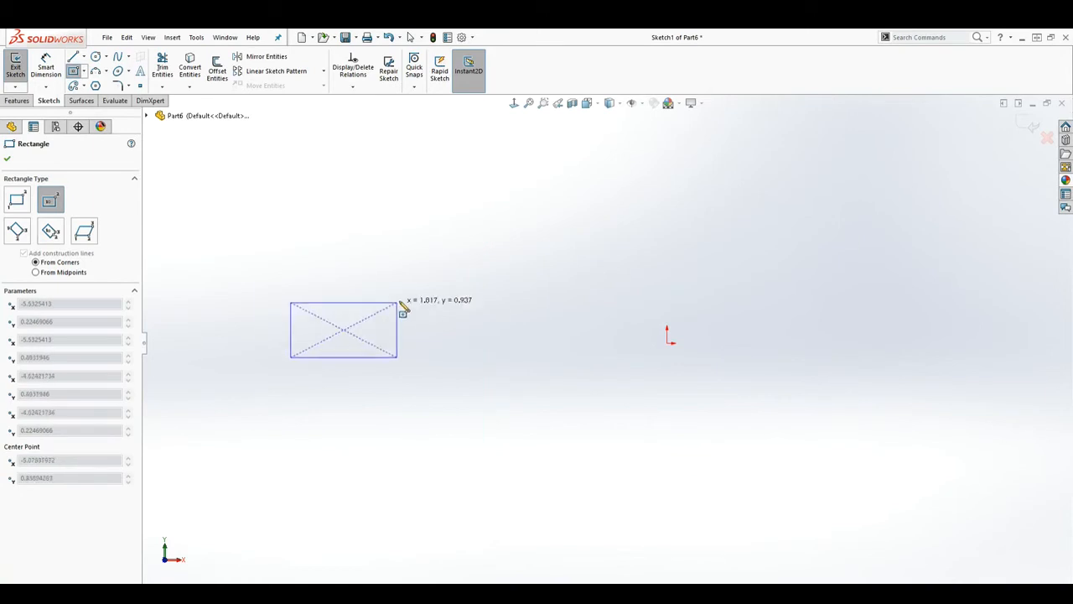
click(479, 228)
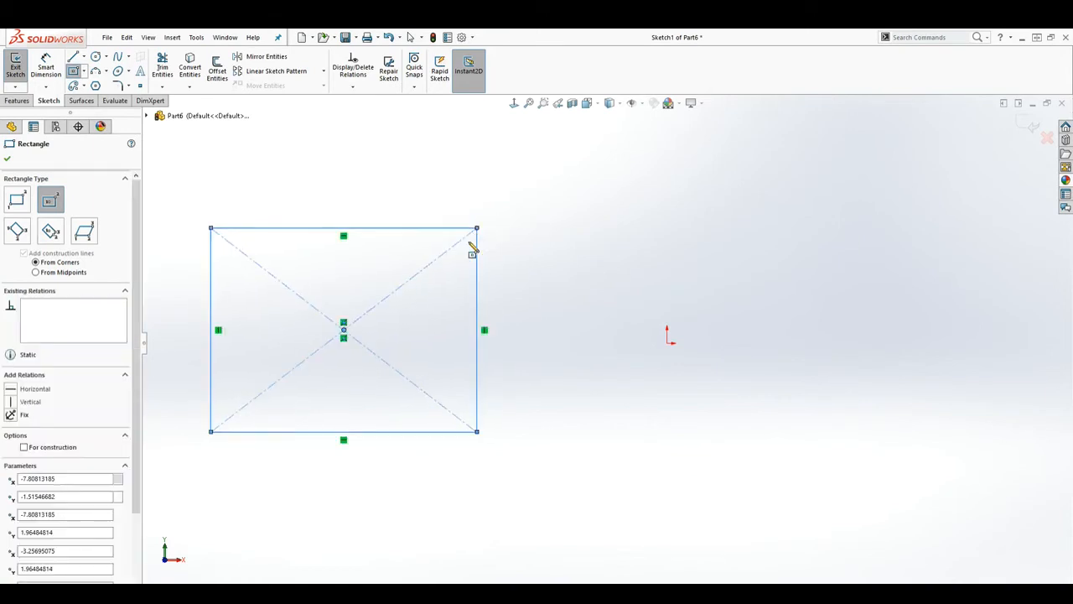
key(Escape)
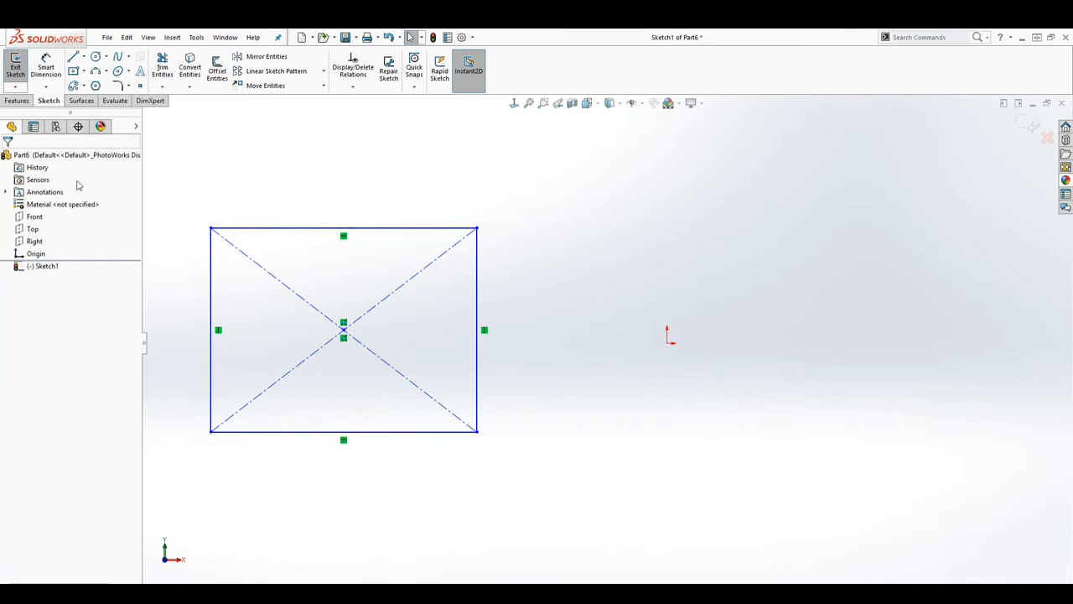
- Dimension the rectangle's top edge and set its length to 5 in
click(47, 66)
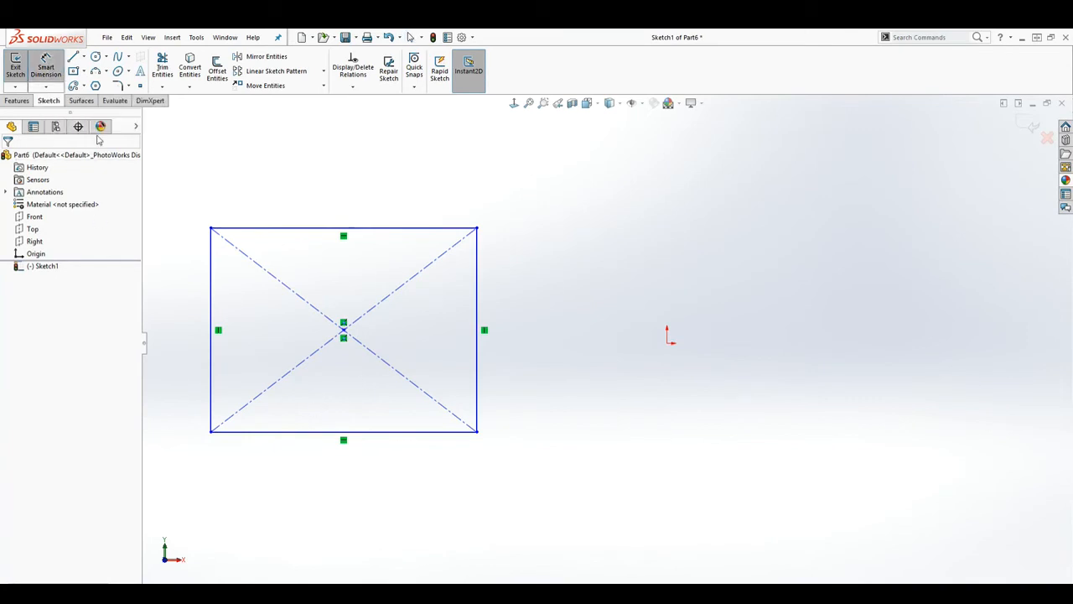
click(241, 231)
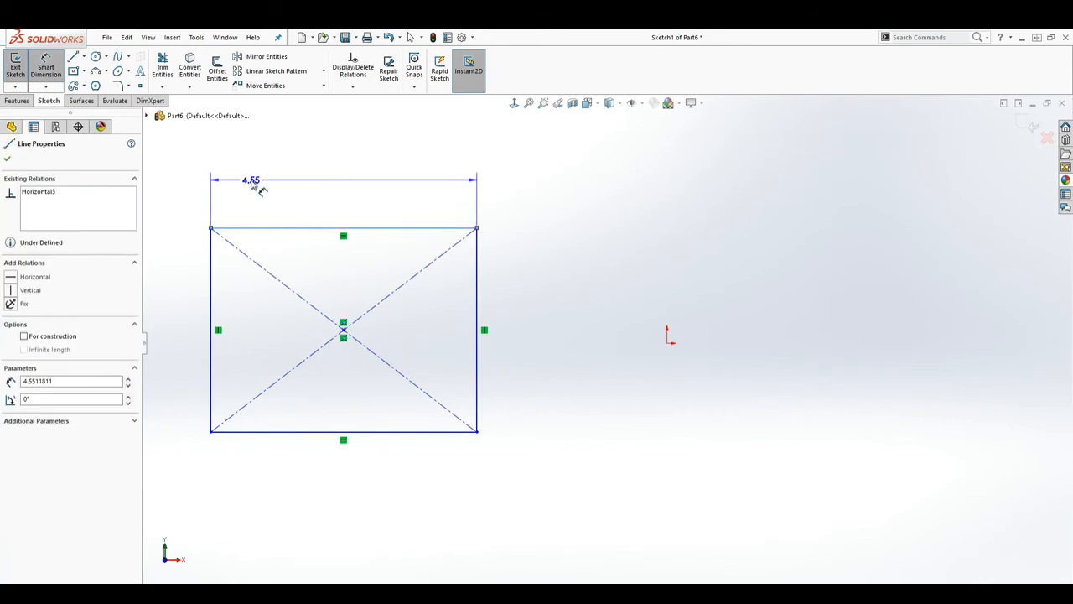
click(252, 184)
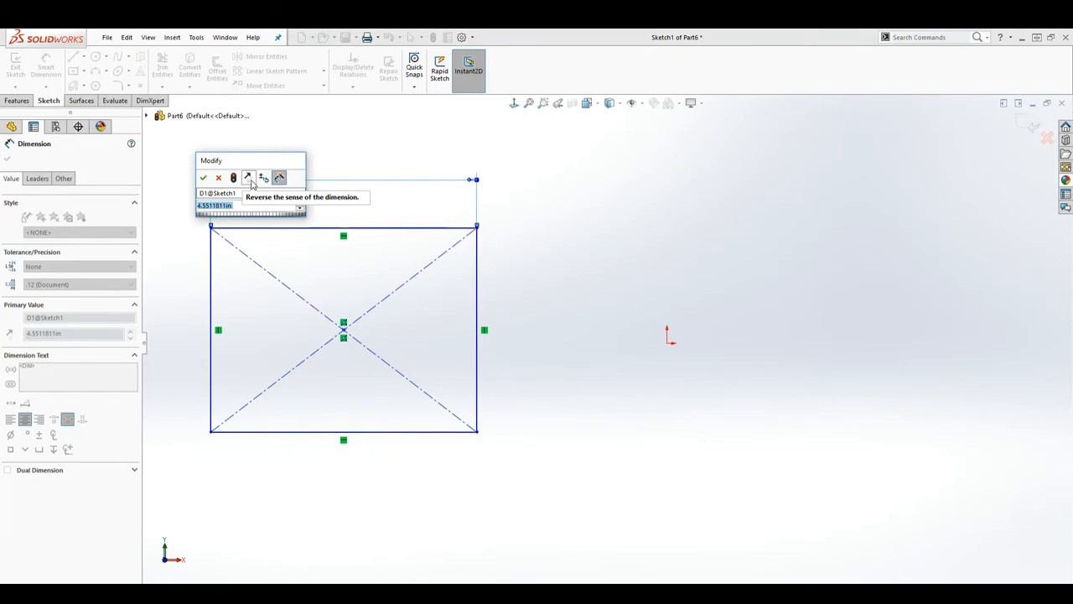
text(5)
key(Return)
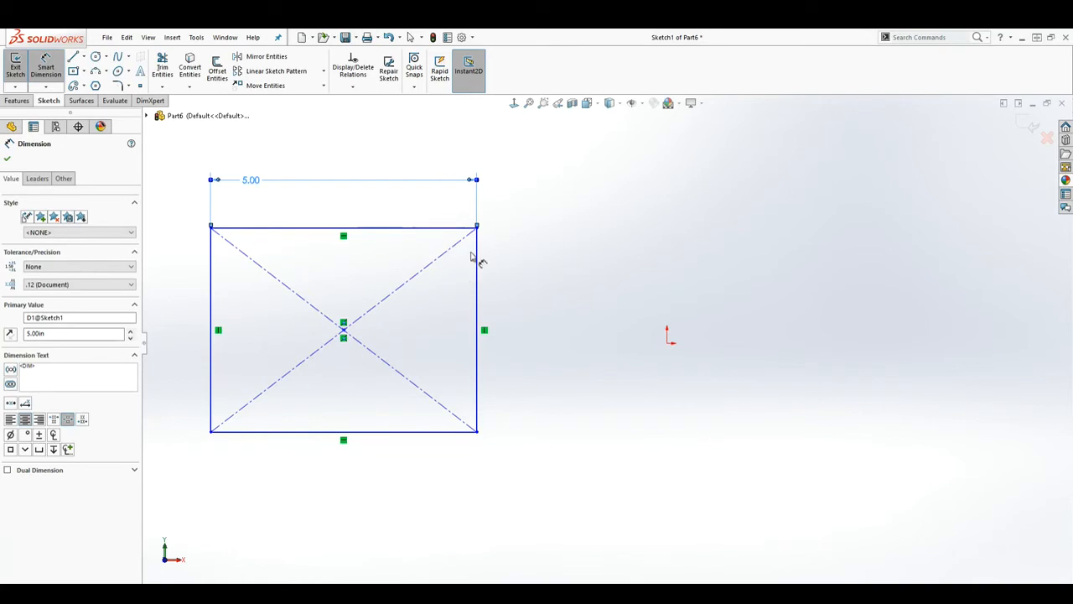
key(Escape)
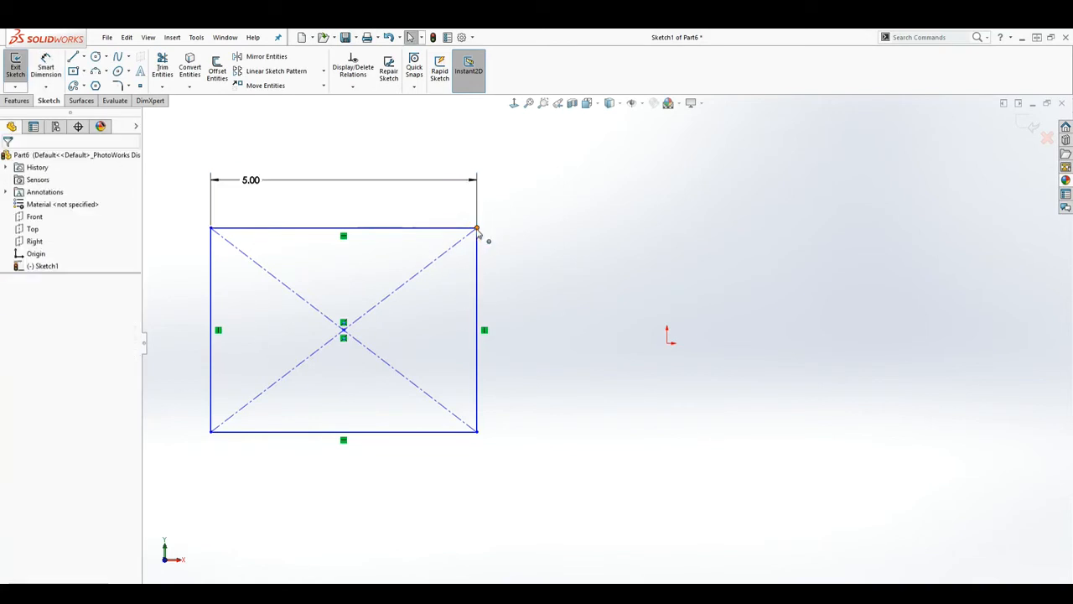
- Dimension the rectangle's height between its two right-hand corner points and set it to 4 in
click(46, 67)
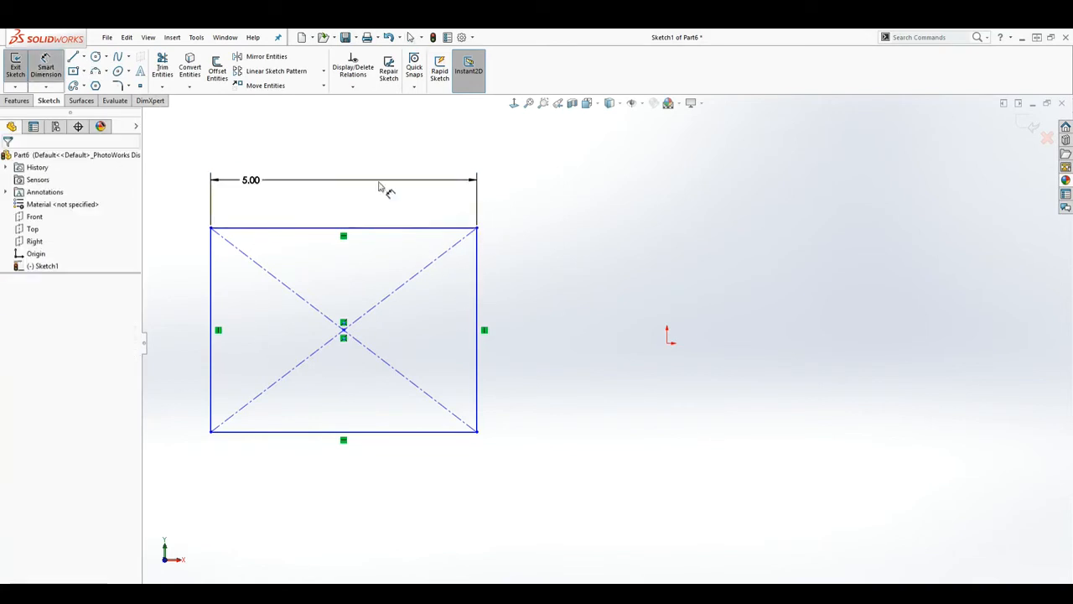
click(478, 228)
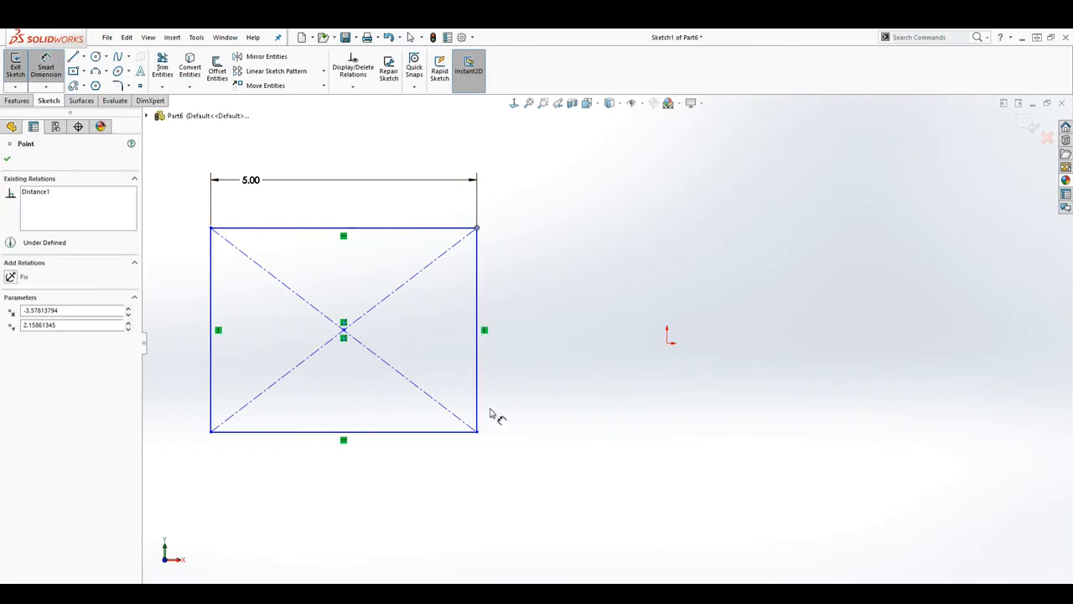
click(477, 432)
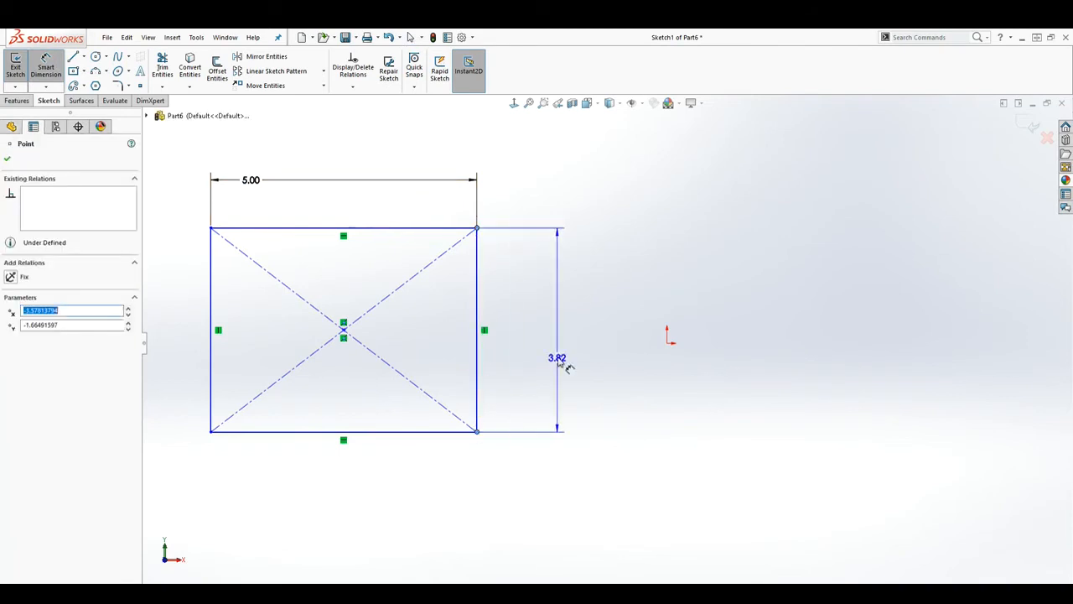
click(566, 356)
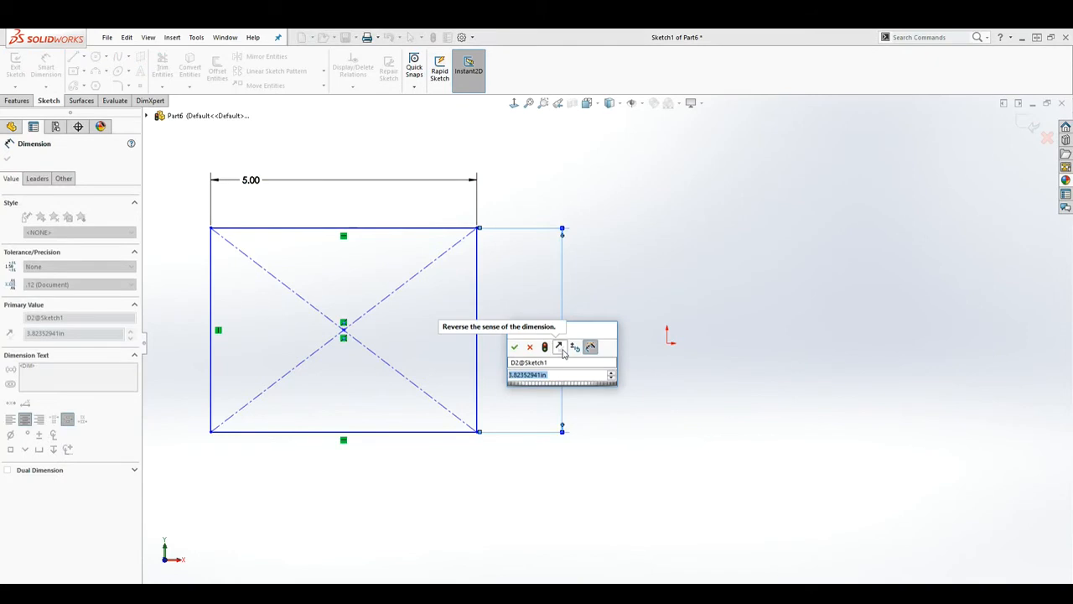
text(4)
key(Return)
key(Escape)
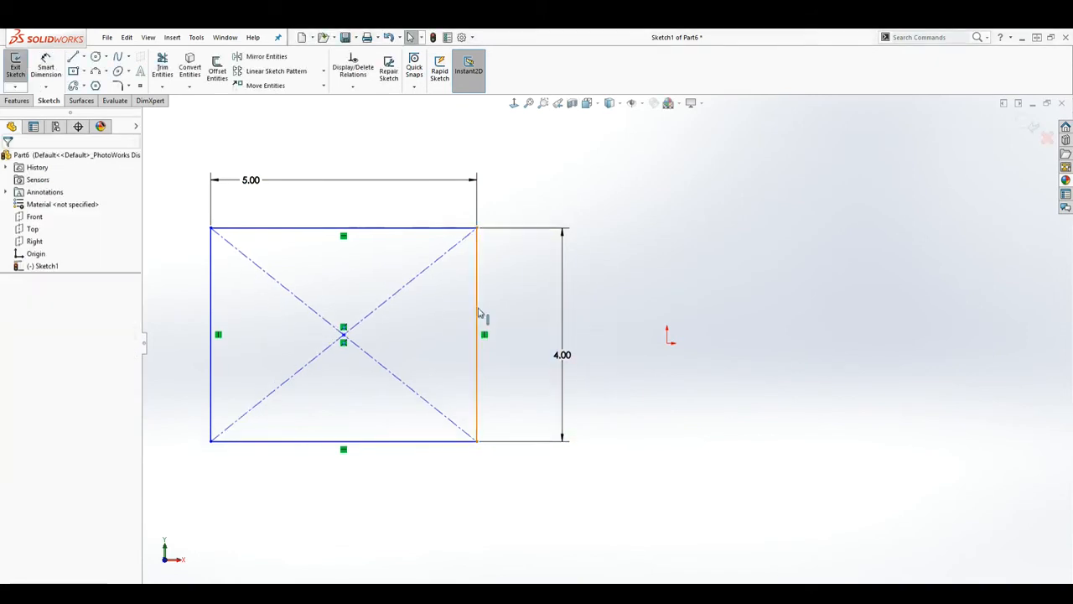
- Set the rectangle's width dimension to 6 in and return it to 5 in, editing the existing dimension directly
click(393, 184)
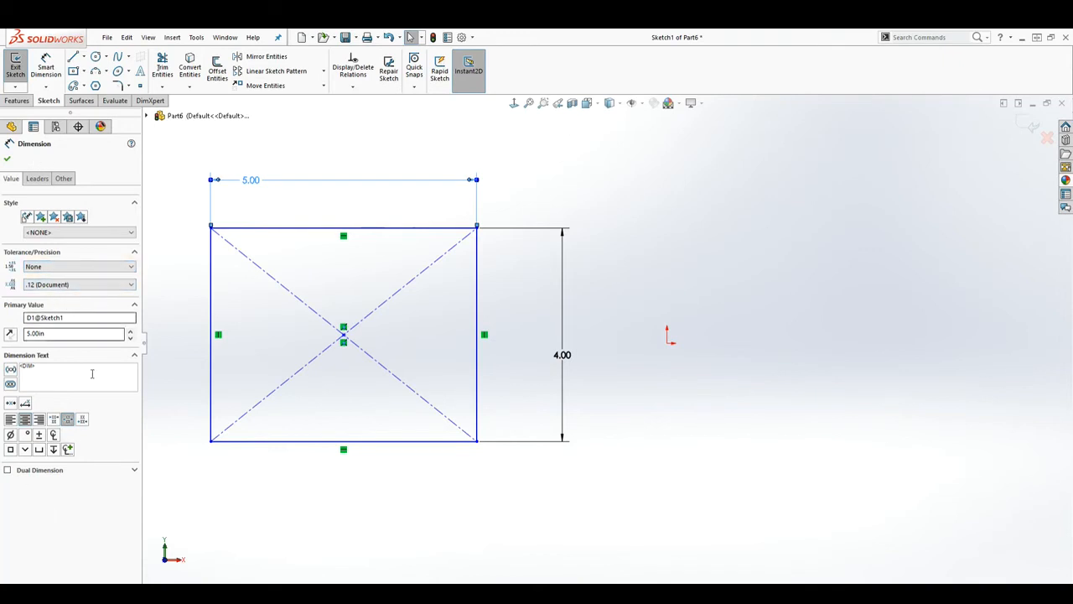
click(319, 244)
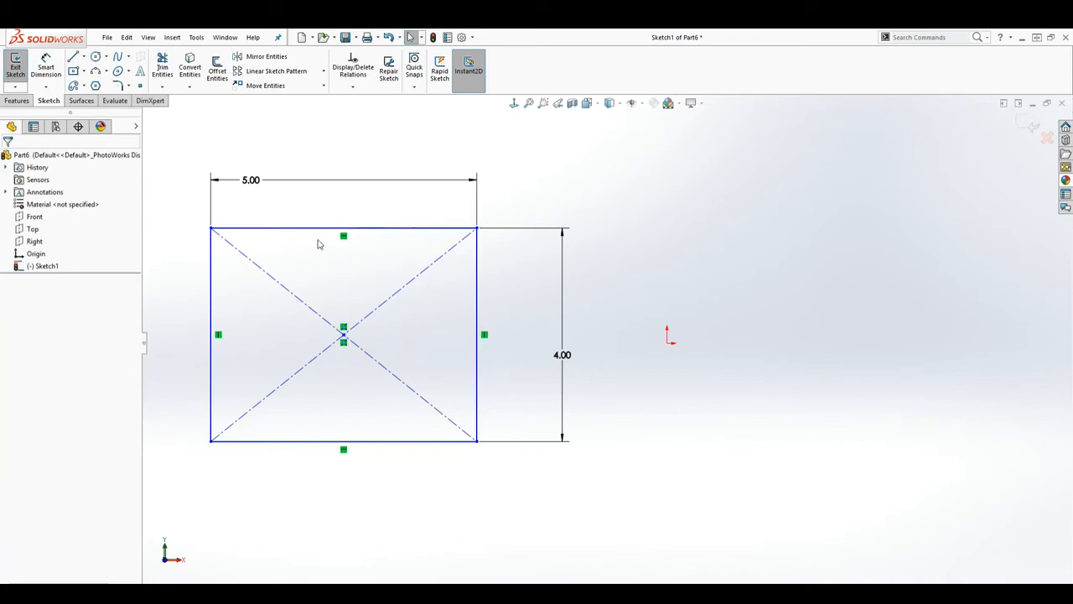
click(255, 183)
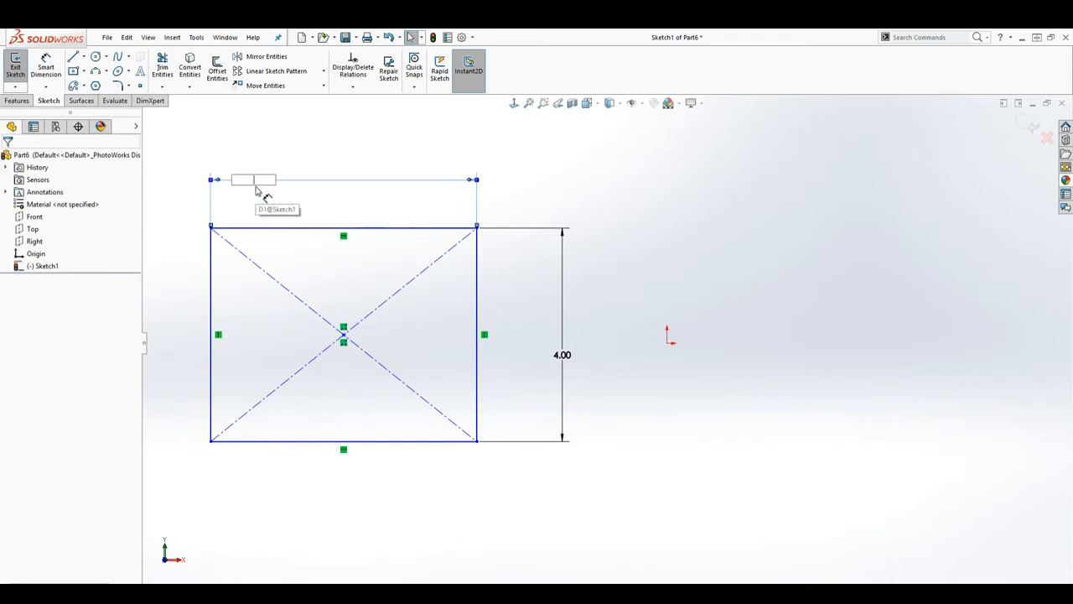
text(6)
key(Return)
click(208, 182)
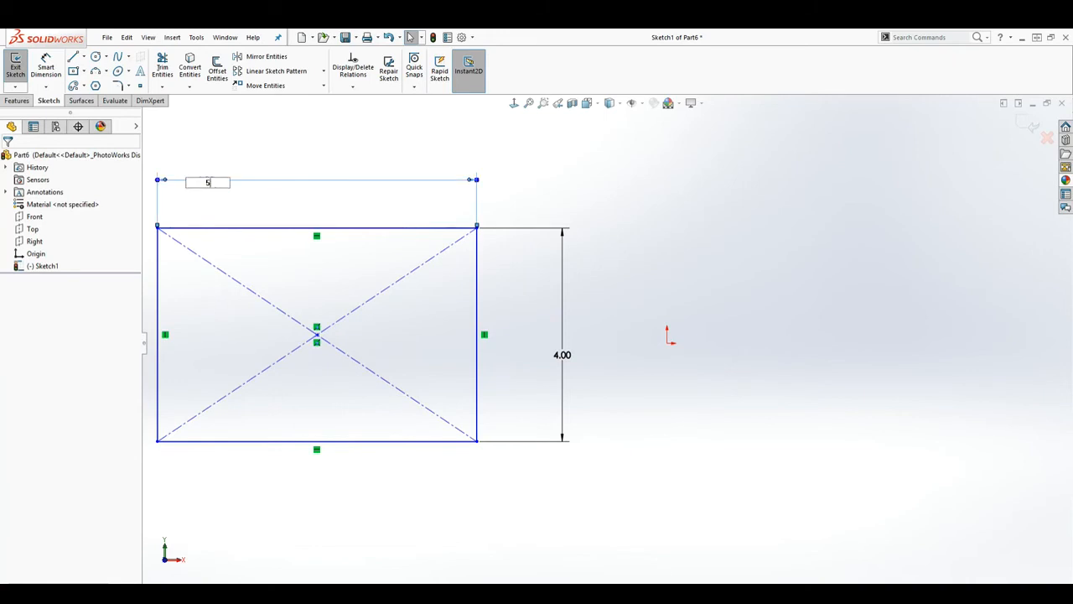
text(5)
key(Return)
- Sketch a circle about 3.51 in in diameter beside the rectangle, enclosing the origin
scroll(402, 286, up, 2)
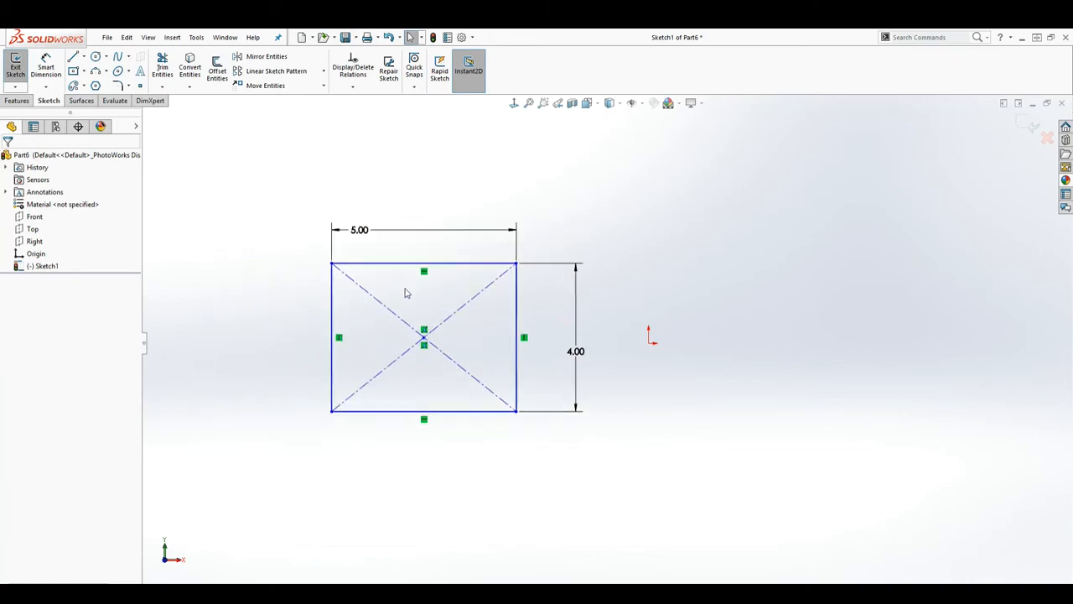
scroll(405, 293, down, 1)
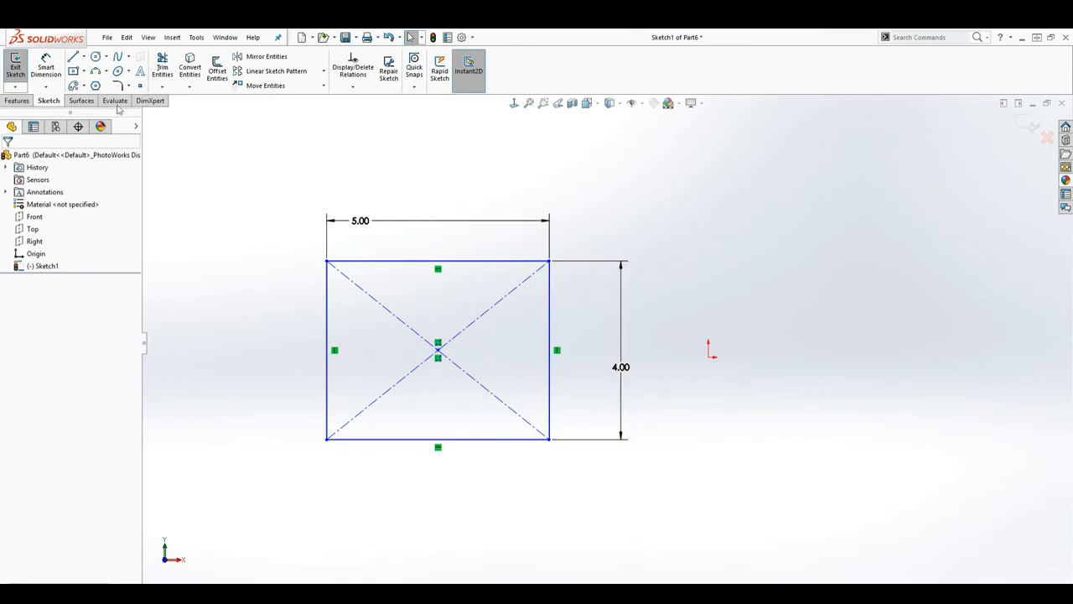
scroll(615, 403, down, 2)
scroll(615, 403, up, 3)
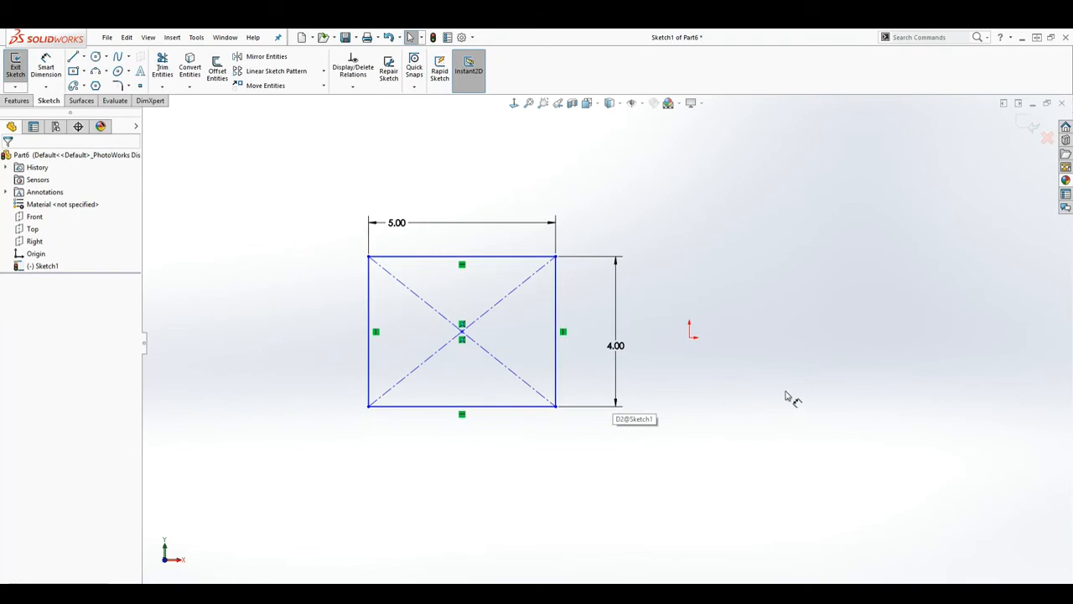
scroll(788, 397, down, 2)
click(96, 56)
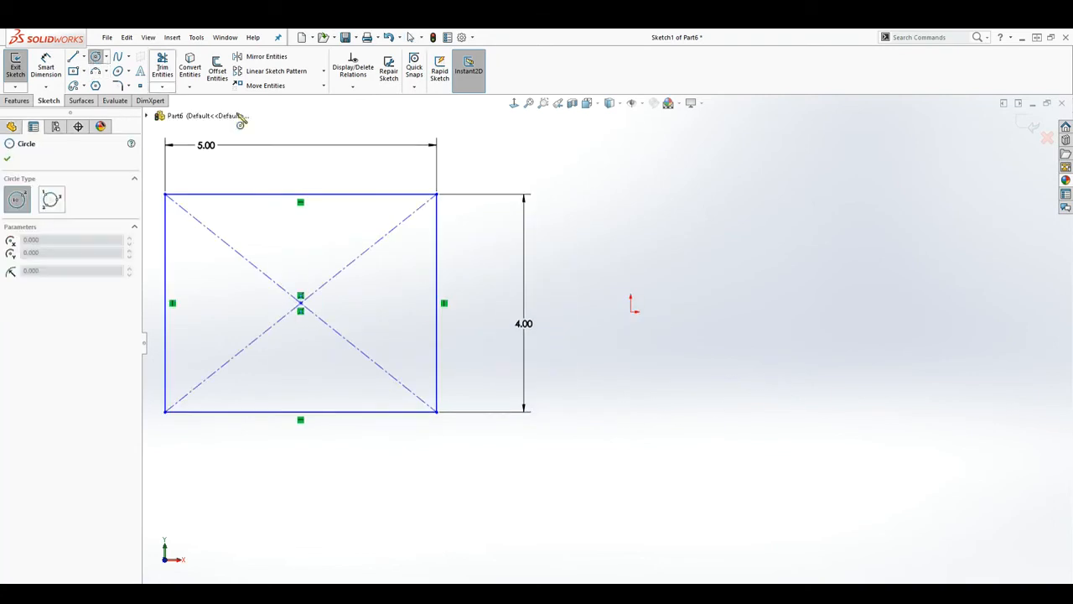
click(661, 249)
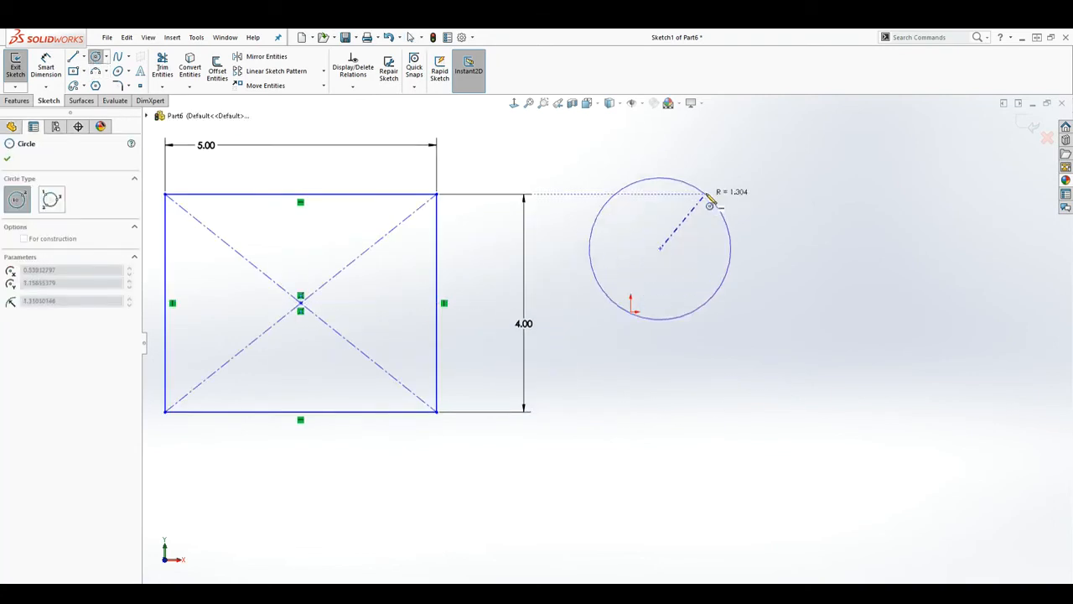
click(731, 189)
key(Escape)
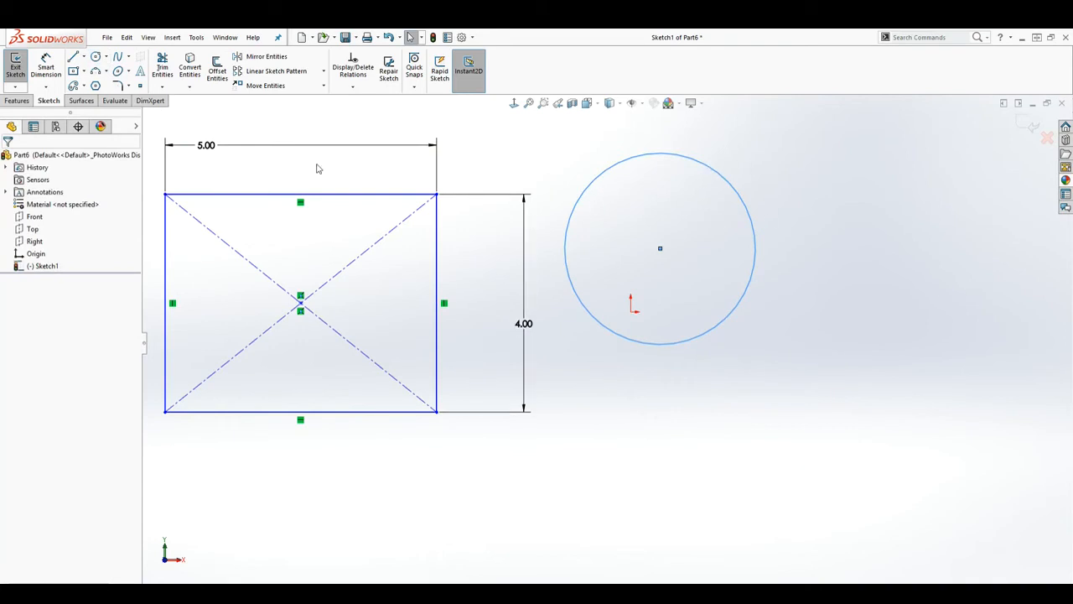
- Dimension the circle and set its diameter to 4 in
click(45, 66)
click(727, 181)
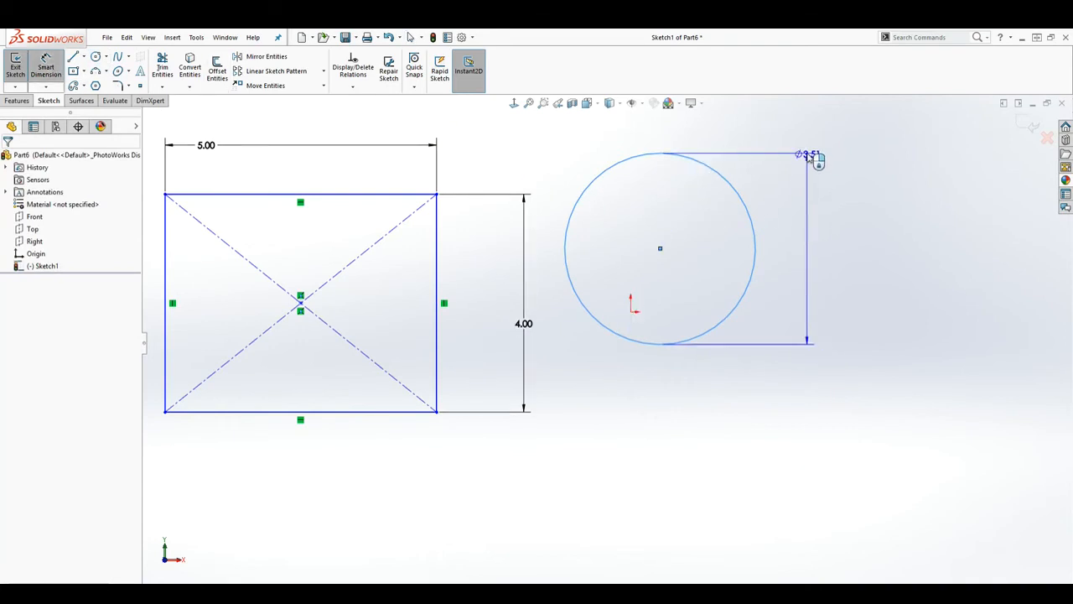
click(806, 136)
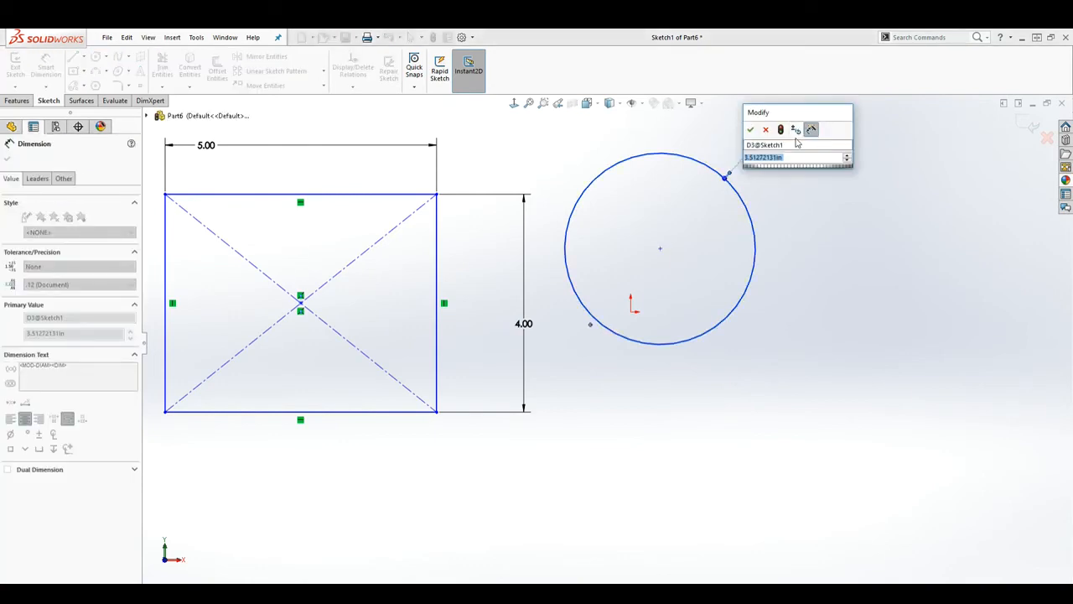
text(4)
key(Return)
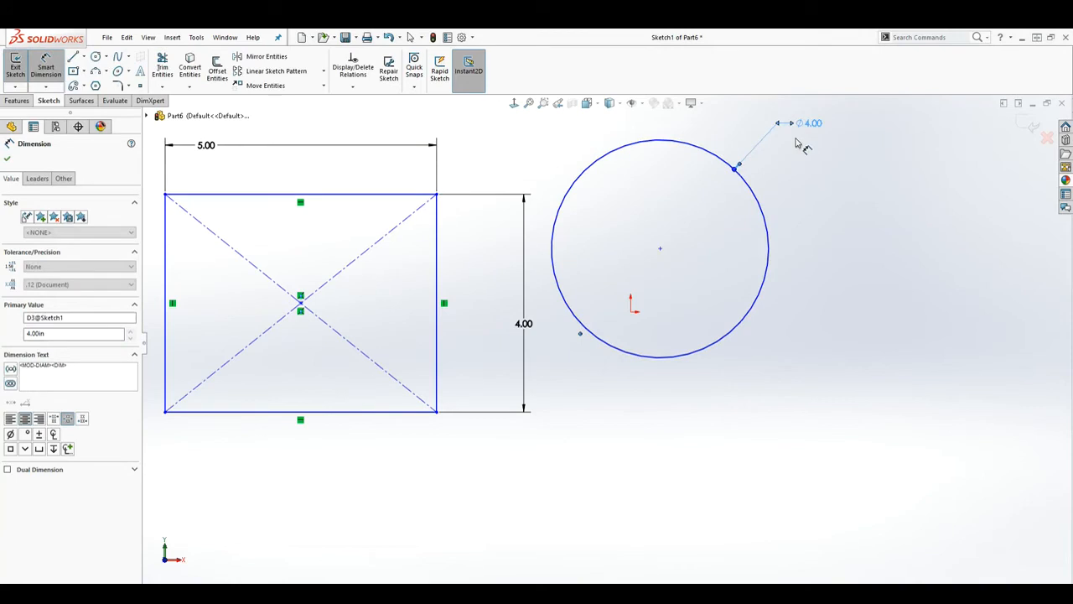
key(z)
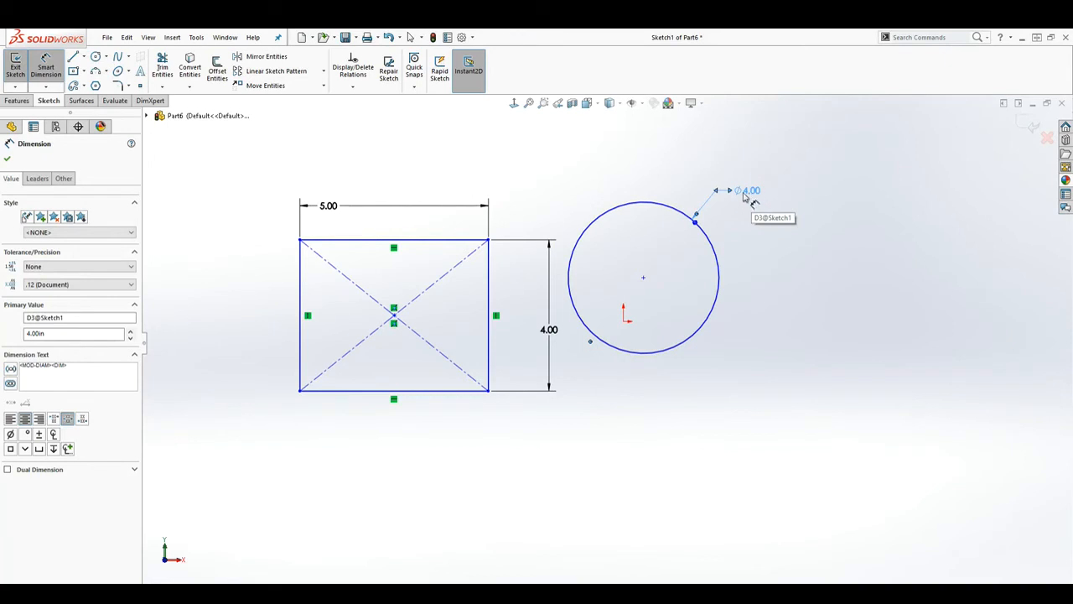
key(Escape)
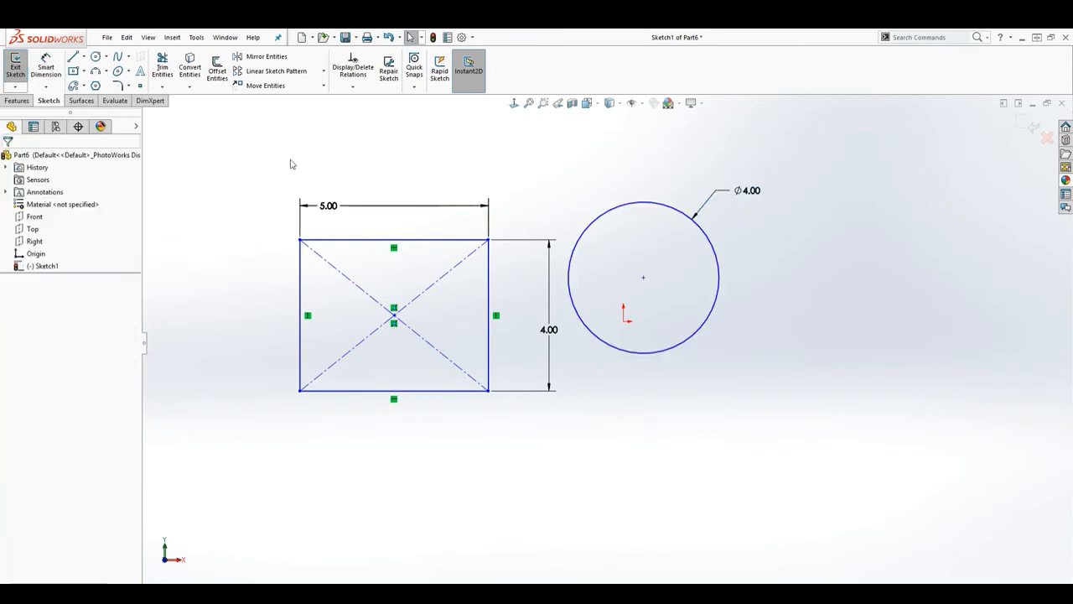
- Sketch a three-point semicircular arc with a radius of about 1.59 in, opening downward, on the far side of the circle from the rectangle
click(96, 72)
scroll(898, 293, down, 3)
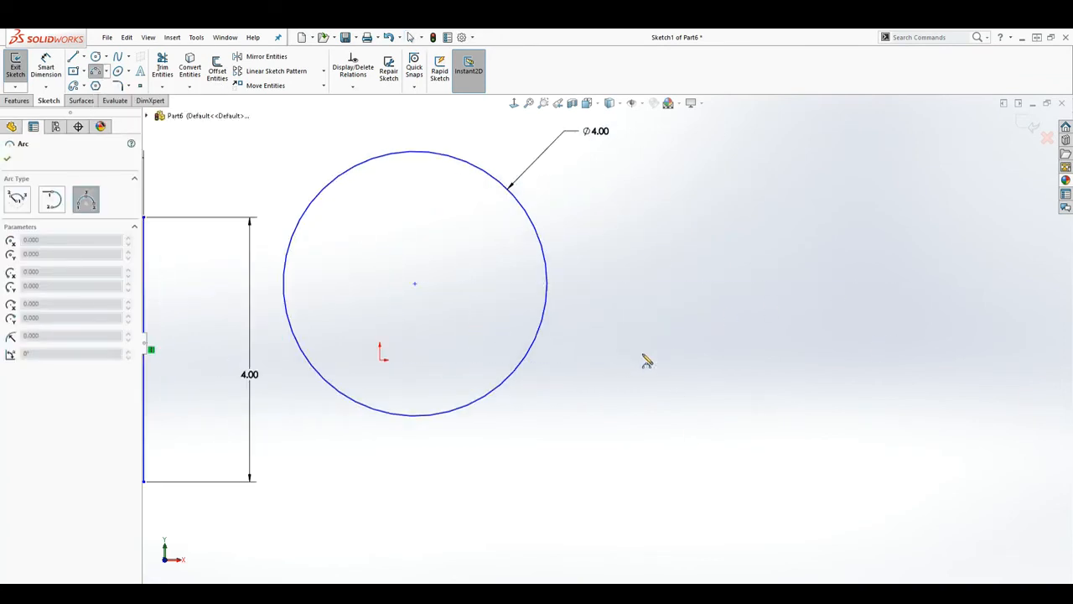
click(853, 353)
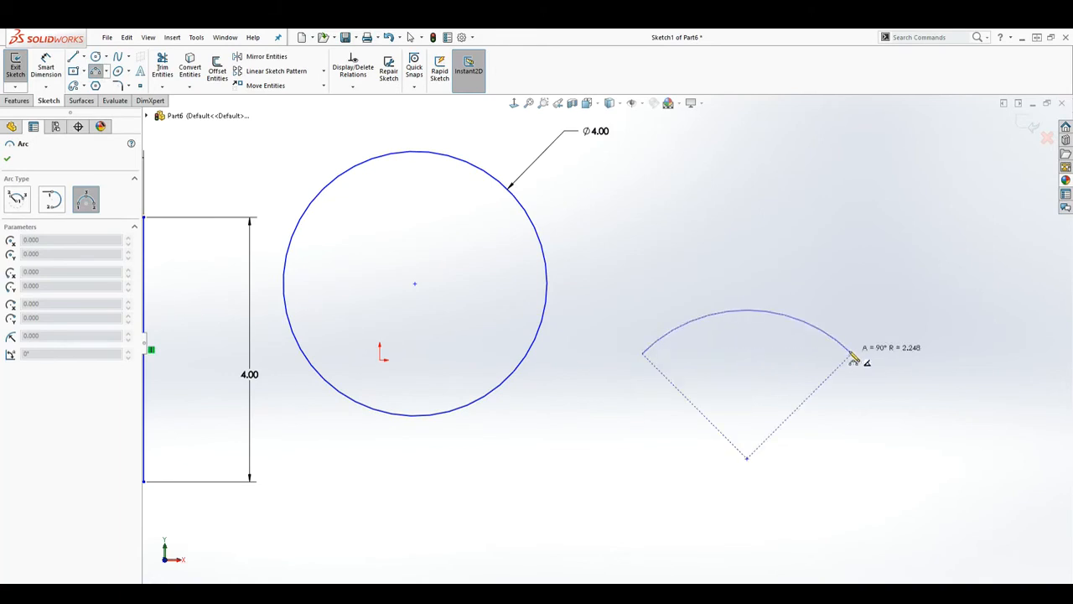
click(763, 258)
key(Escape)
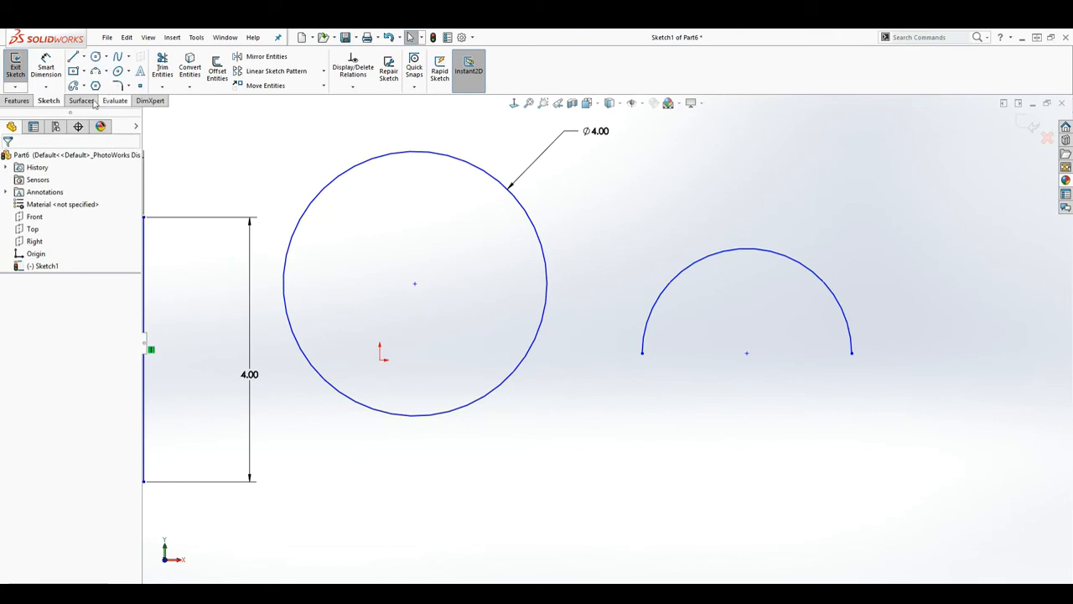
- Close the semicircular arc with a horizontal line between its two endpoints
click(73, 56)
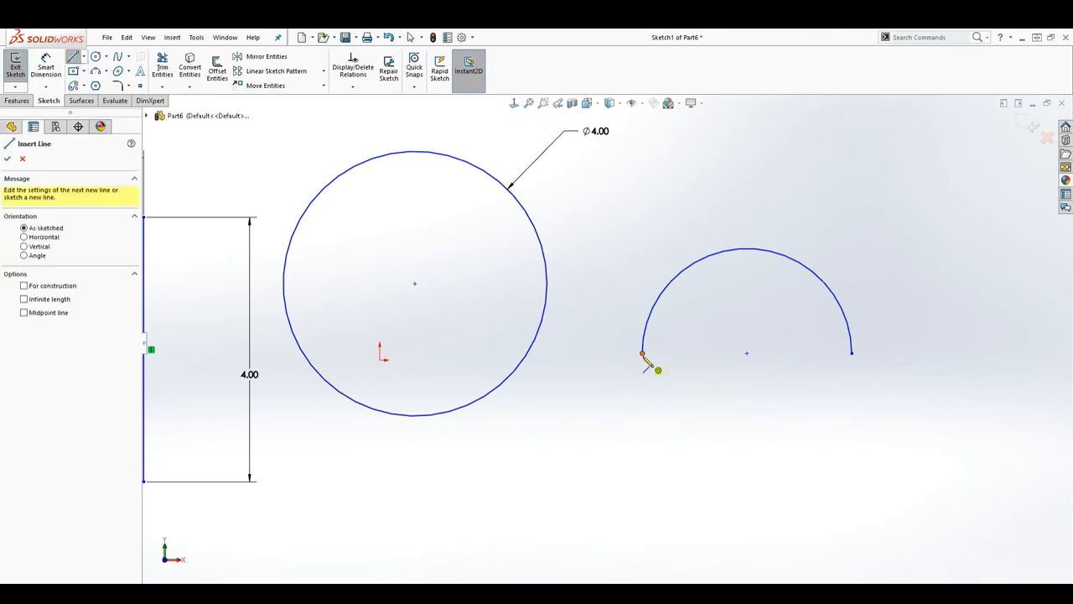
drag(642, 353, 852, 353)
key(Escape)
- Dimension the semicircular arc with Smart Dimension and set its radius to 2 in
click(47, 67)
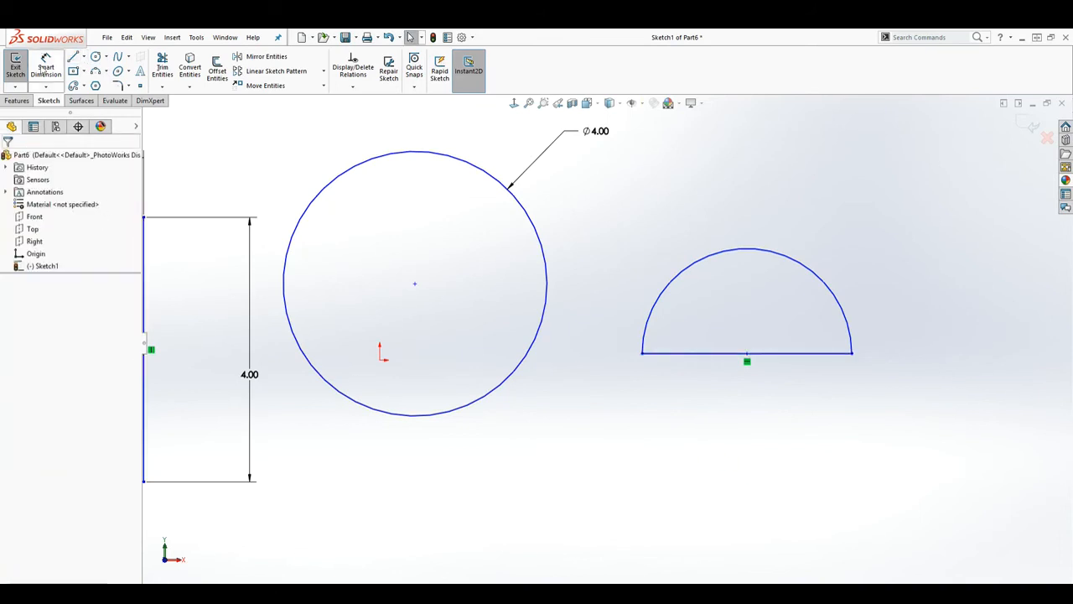
click(778, 249)
click(830, 193)
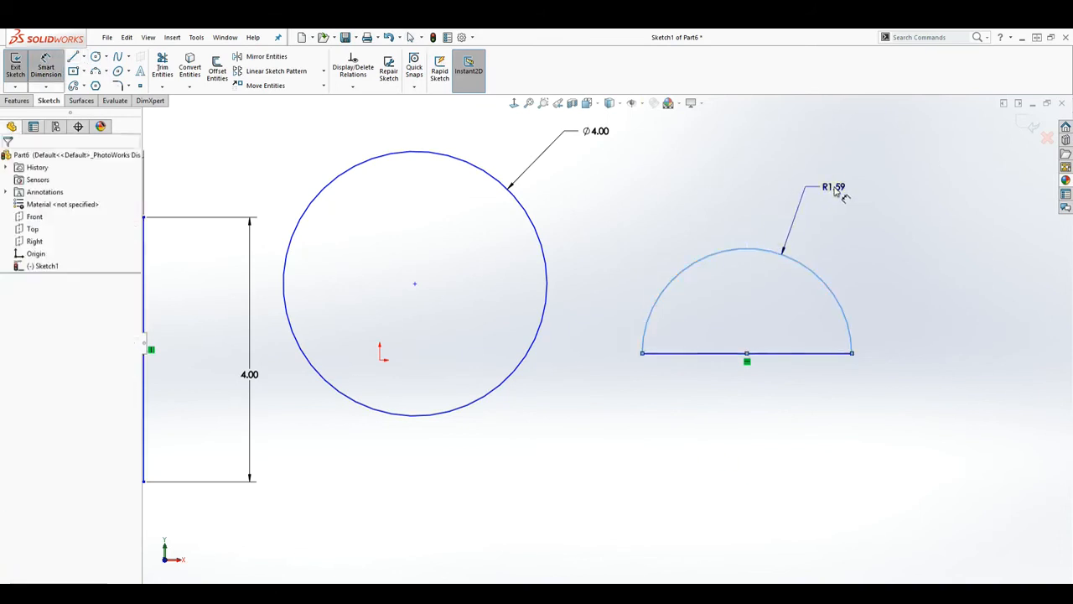
text(2)
key(Return)
key(Escape)
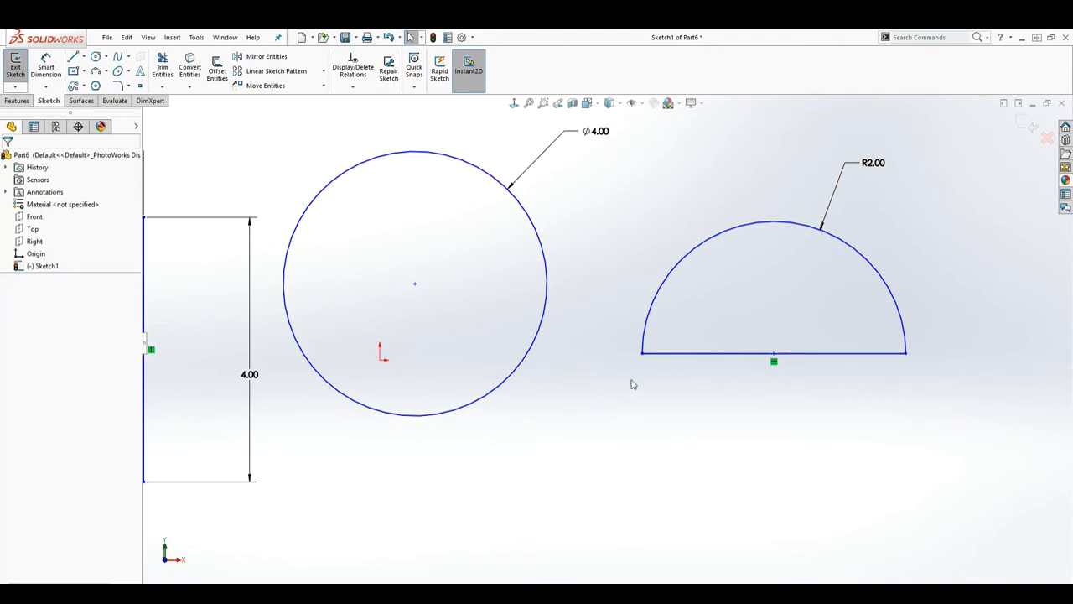
- Sketch a closed four-sided line profile below the circle, with horizontal parallel edges, a lower edge about 6.21 in long and a wider upper edge
scroll(633, 384, up, 5)
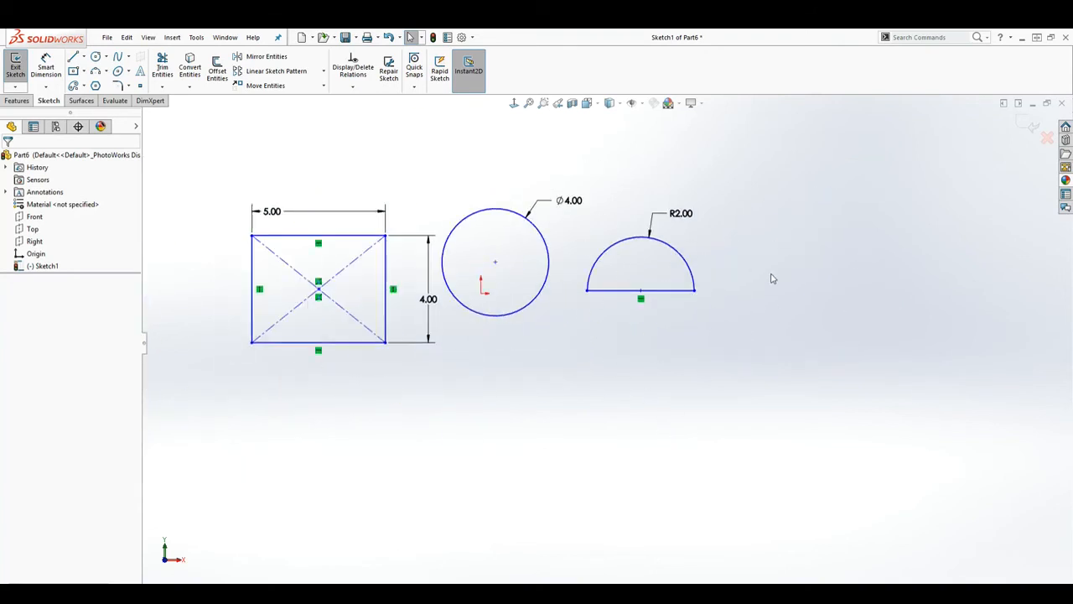
click(73, 56)
click(445, 479)
click(610, 478)
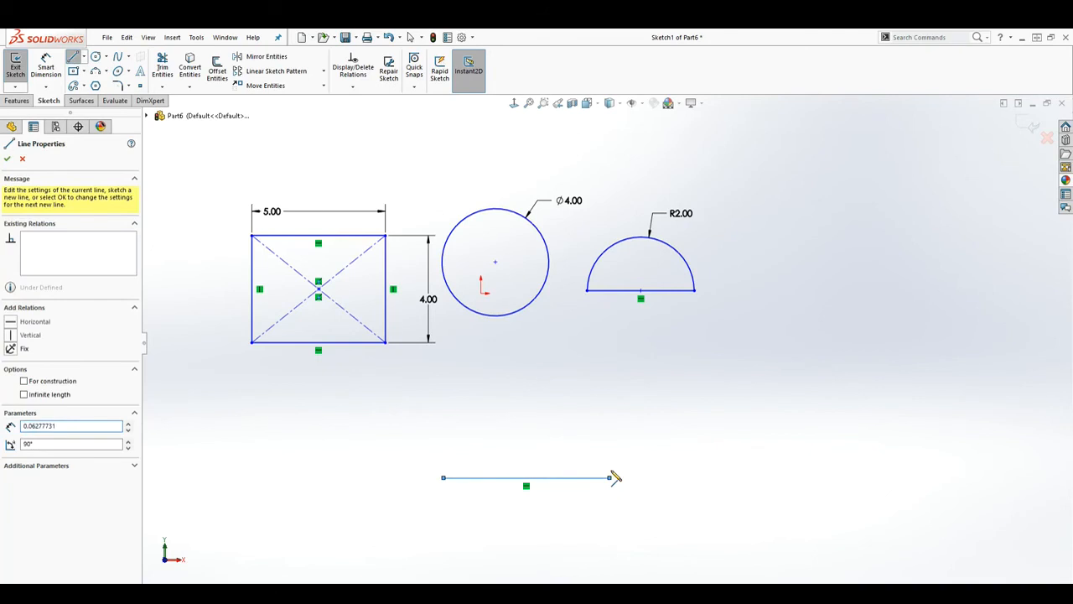
click(678, 355)
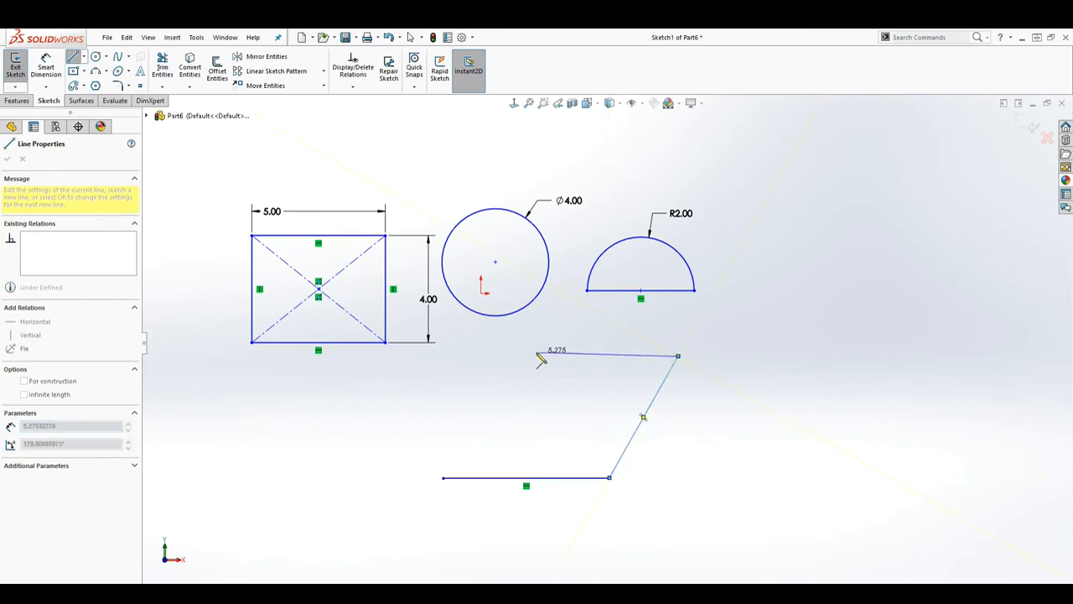
click(432, 355)
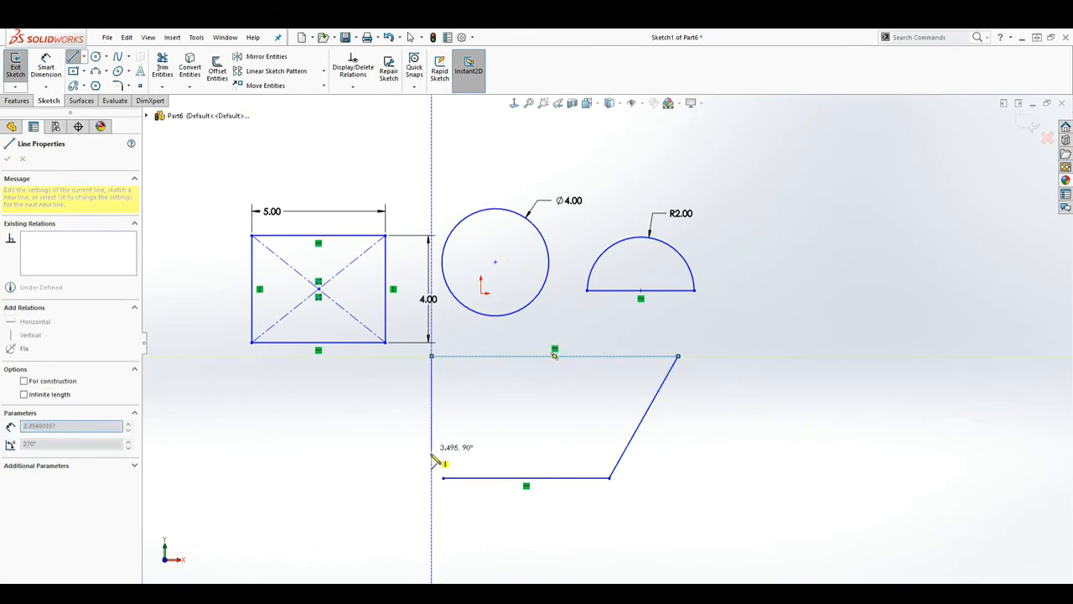
click(445, 479)
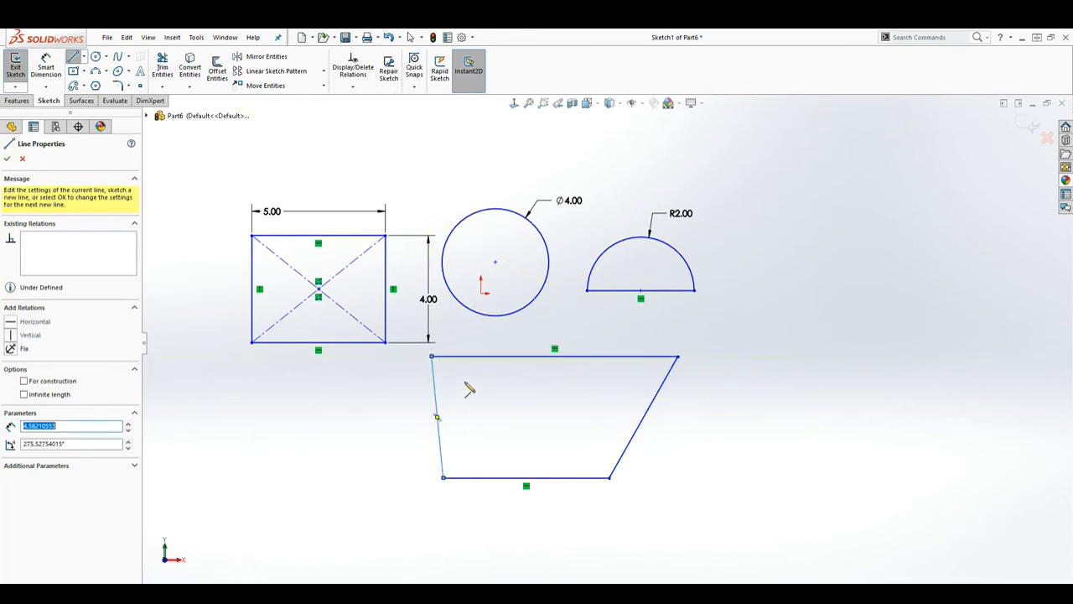
scroll(469, 388, down, 2)
key(Escape)
scroll(594, 378, up, 2)
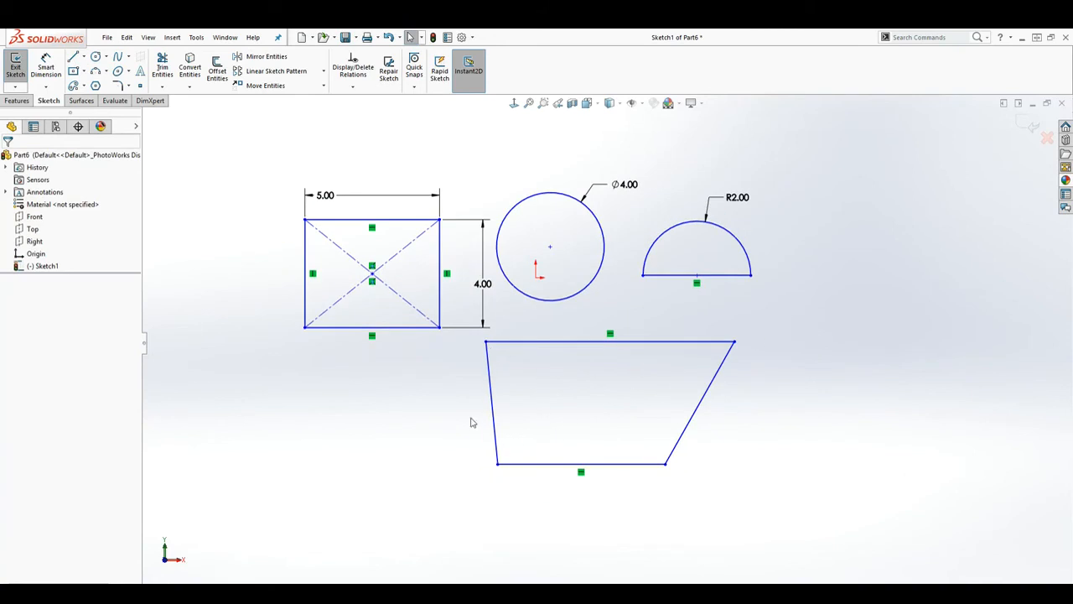
- Dimension the lower horizontal edge of the four-sided profile and set its length to 6 in
click(45, 67)
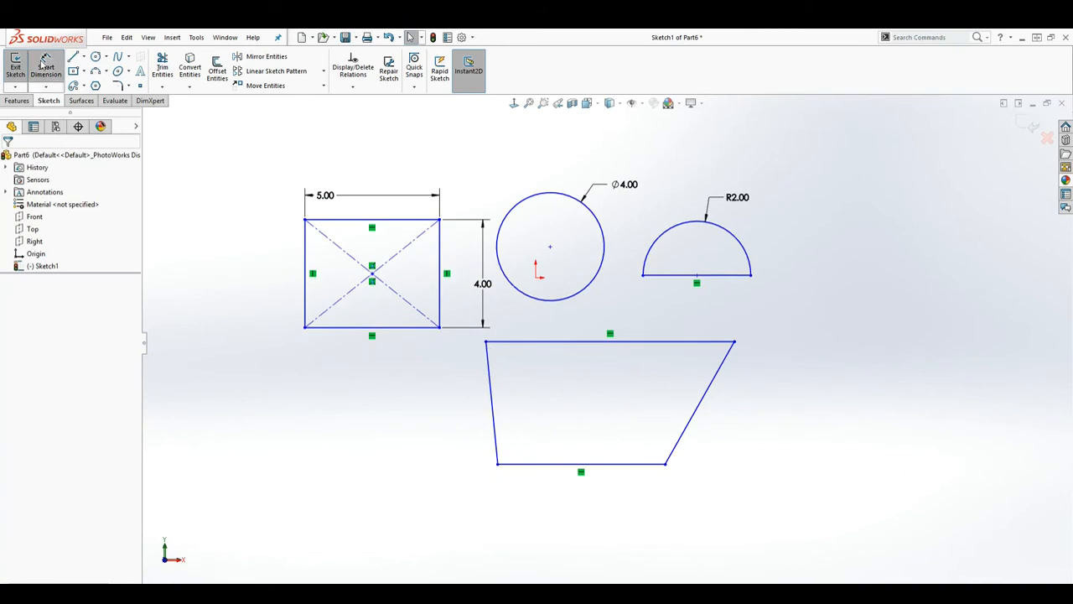
click(621, 467)
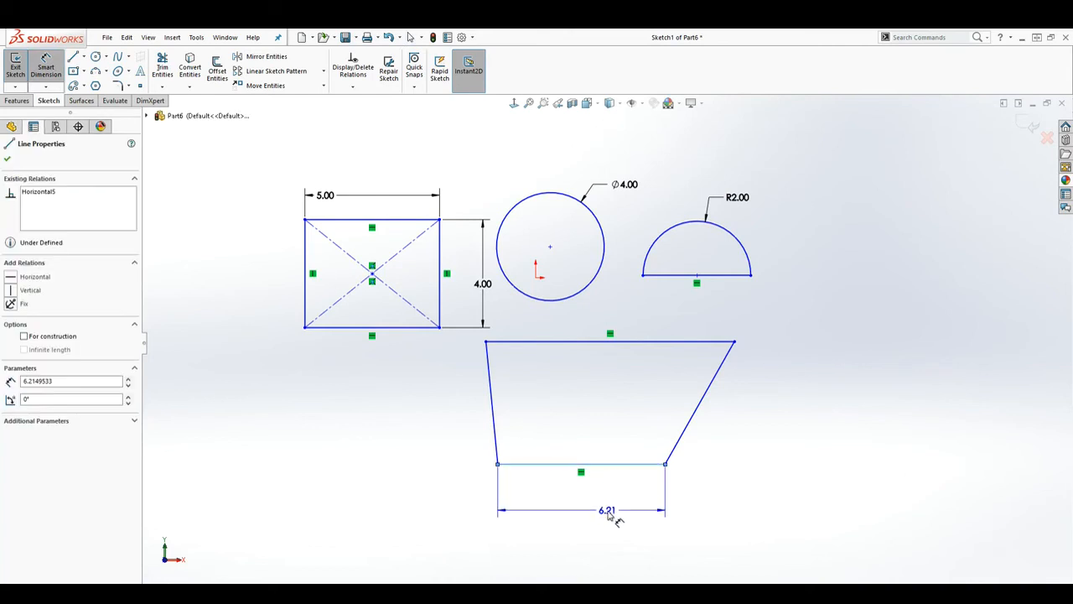
click(613, 517)
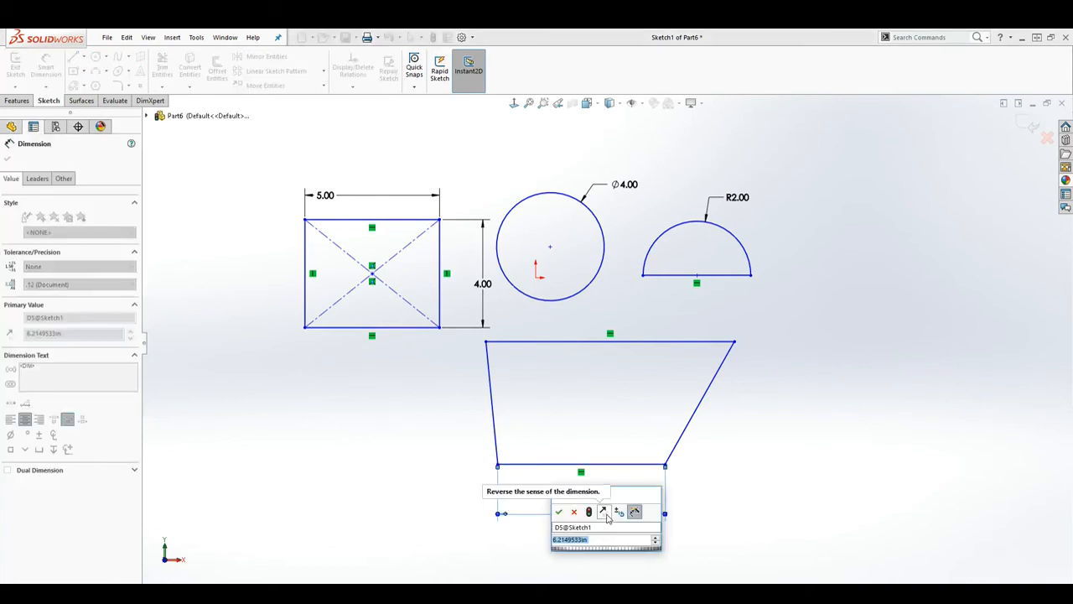
text(6)
key(Return)
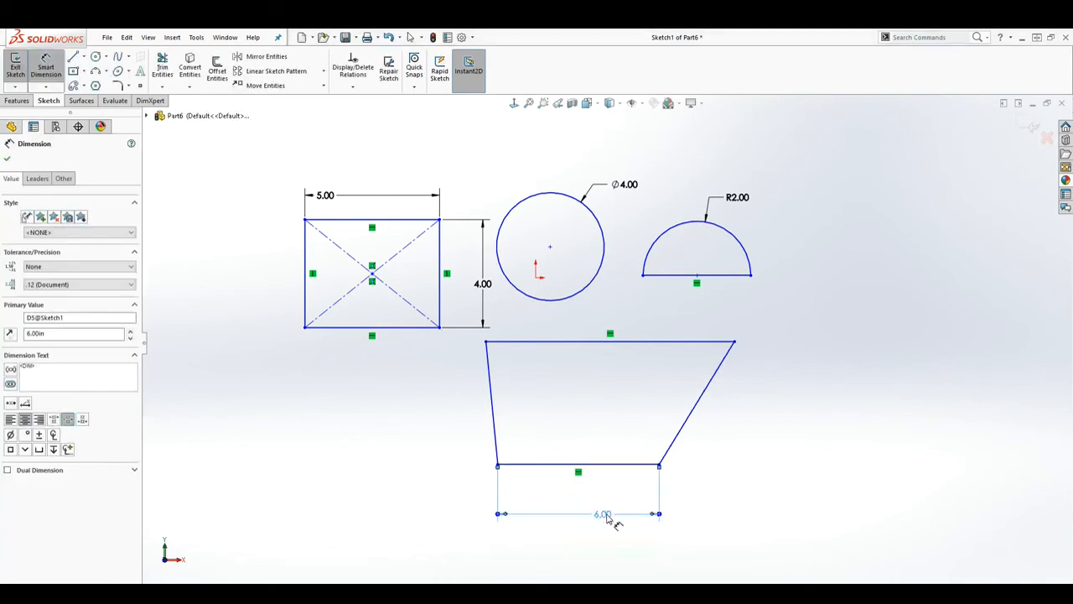
key(Escape)
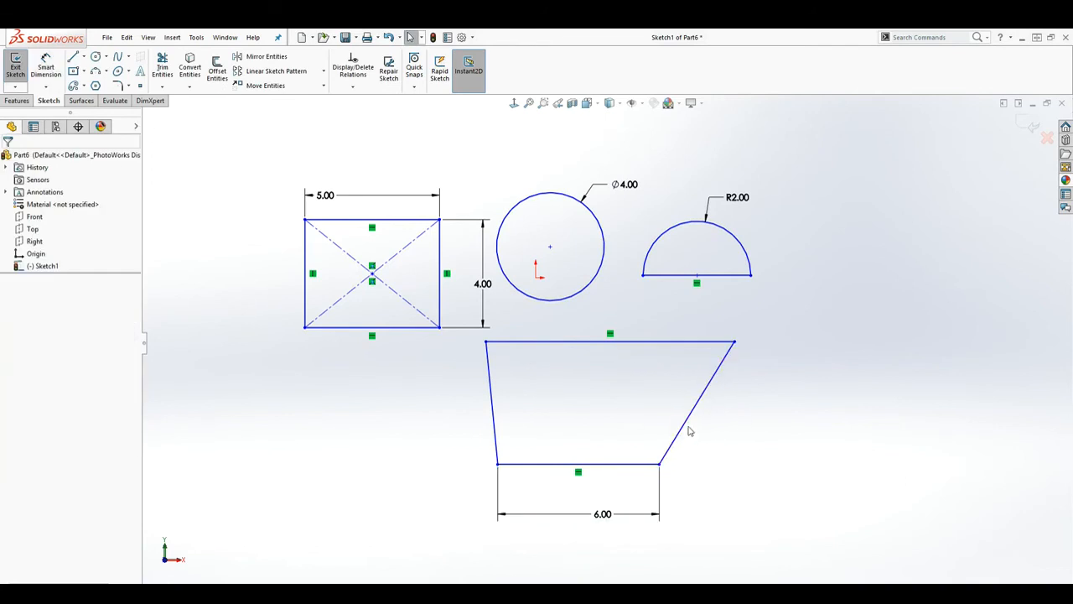
- Dimension the interior angle between the profile's lower edge and its right slanted side and set it to 125°
click(46, 67)
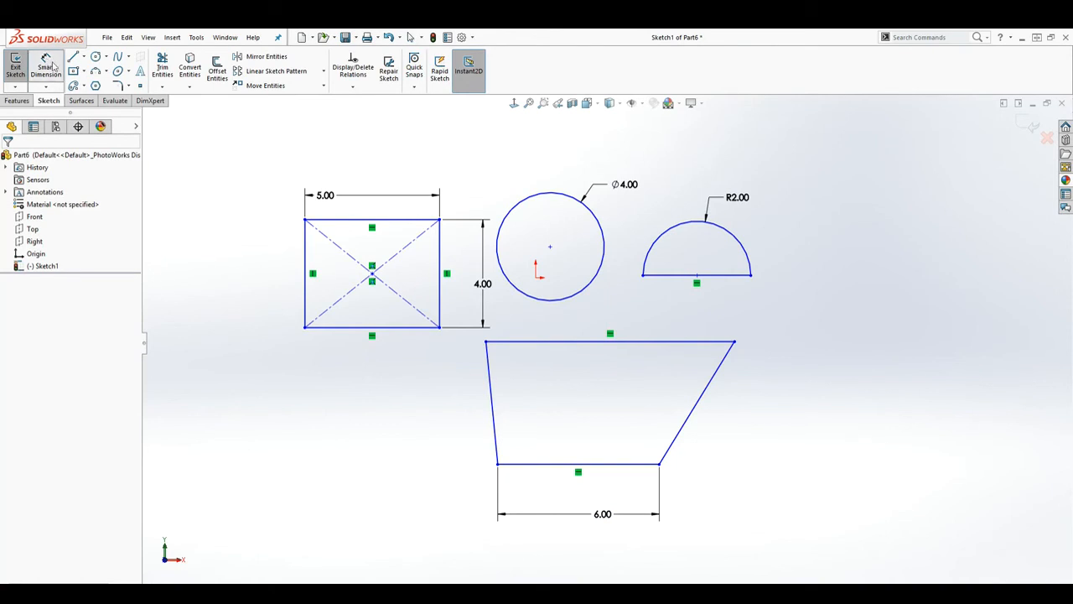
click(597, 466)
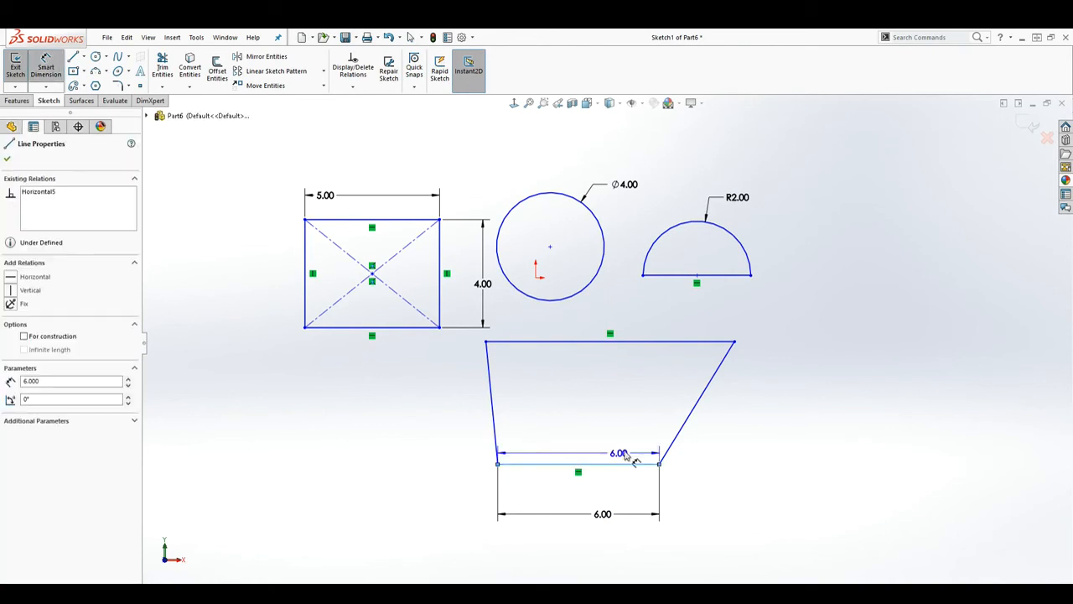
click(698, 401)
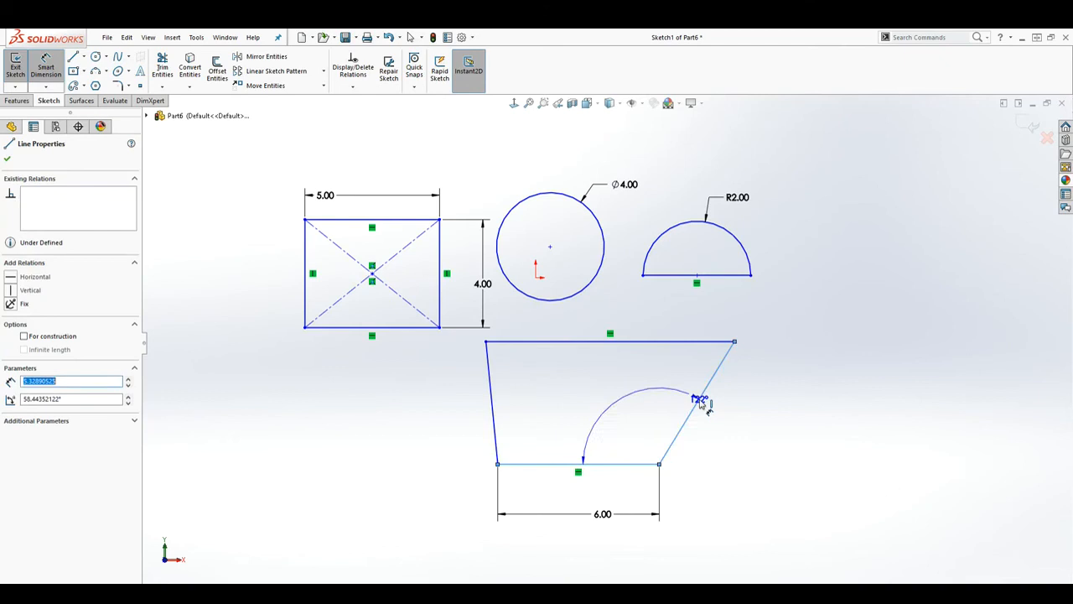
click(635, 425)
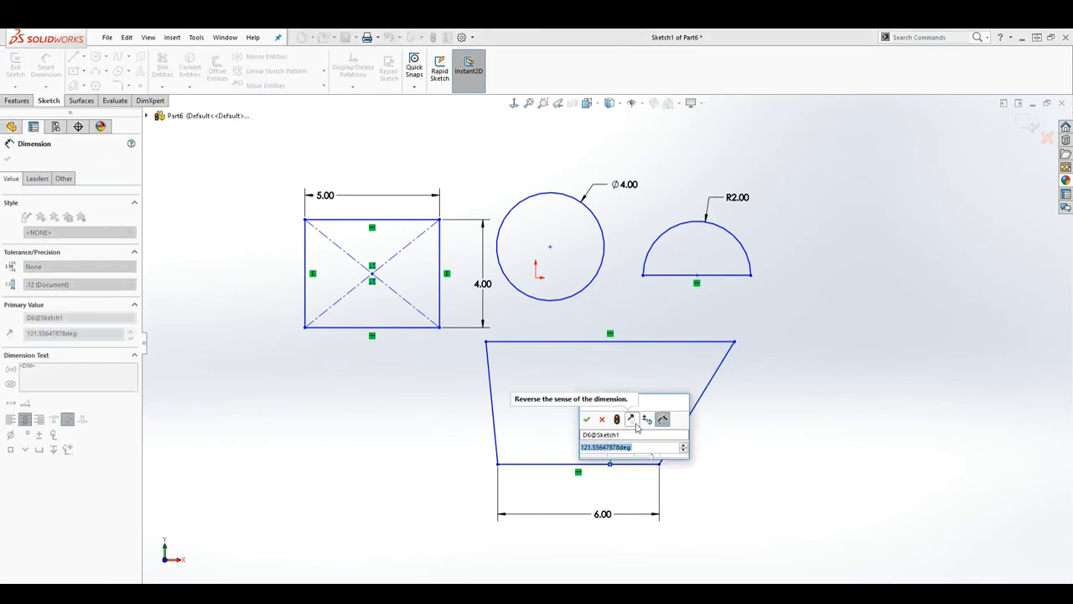
text(125)
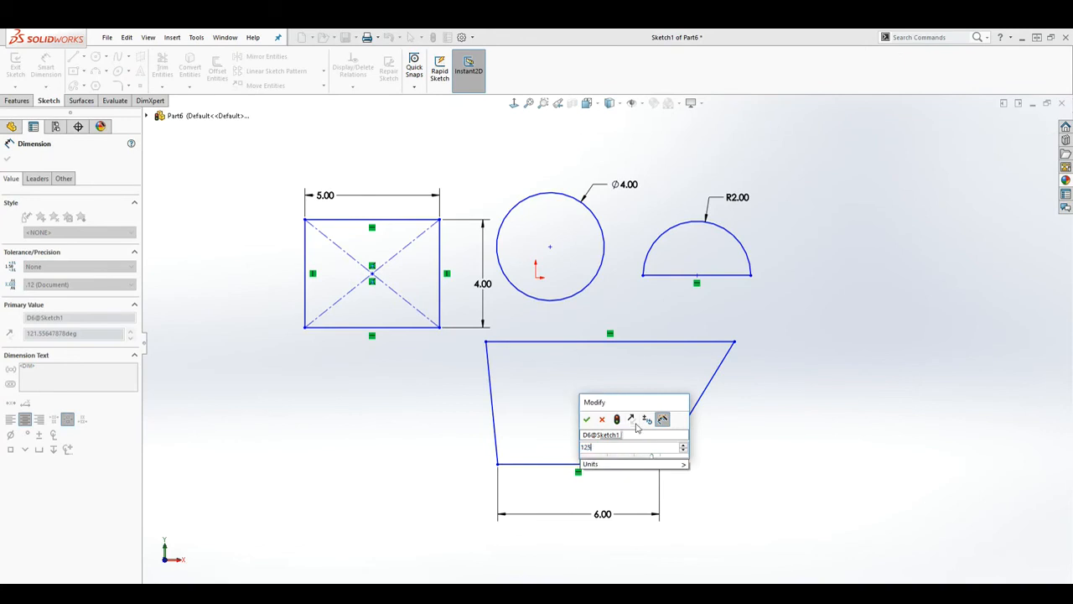
key(Return)
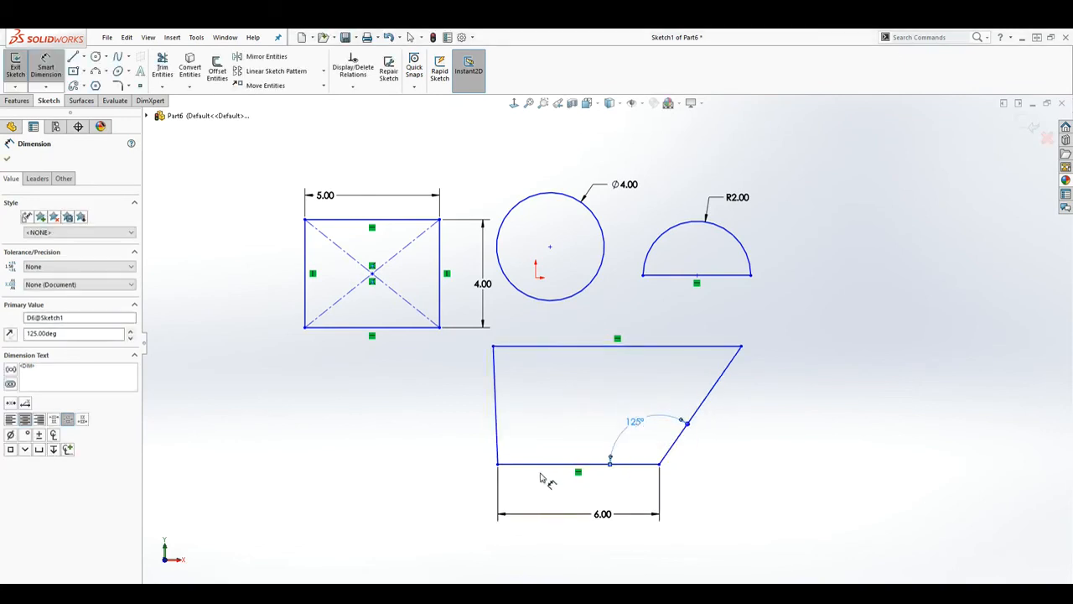
click(531, 454)
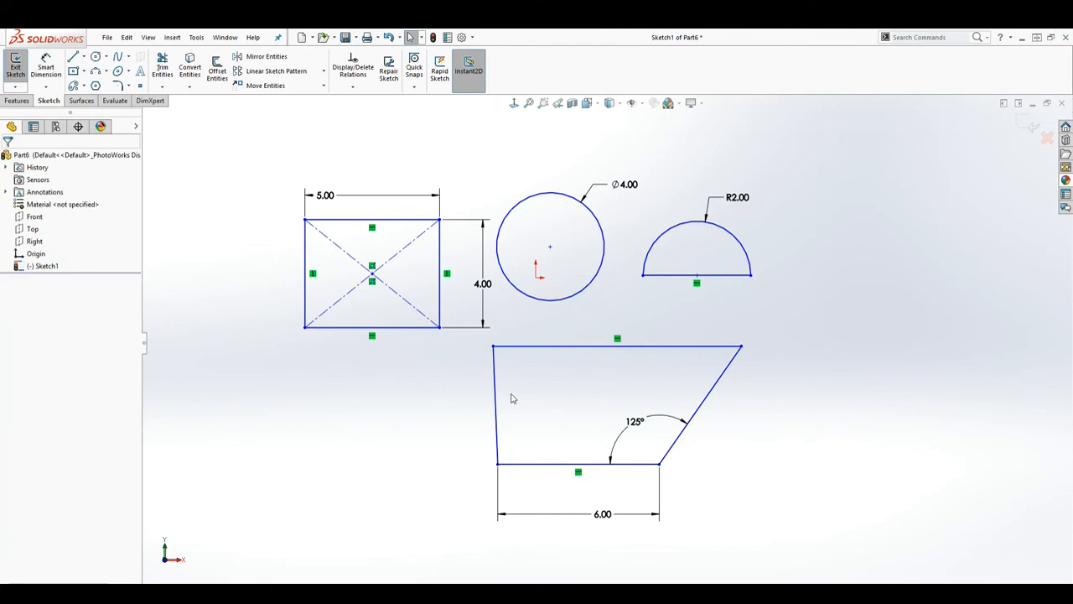
- Move the profile's upper-left corner outward and dimension the interior angle between the lower edge and left side at 125°
drag(495, 347, 444, 359)
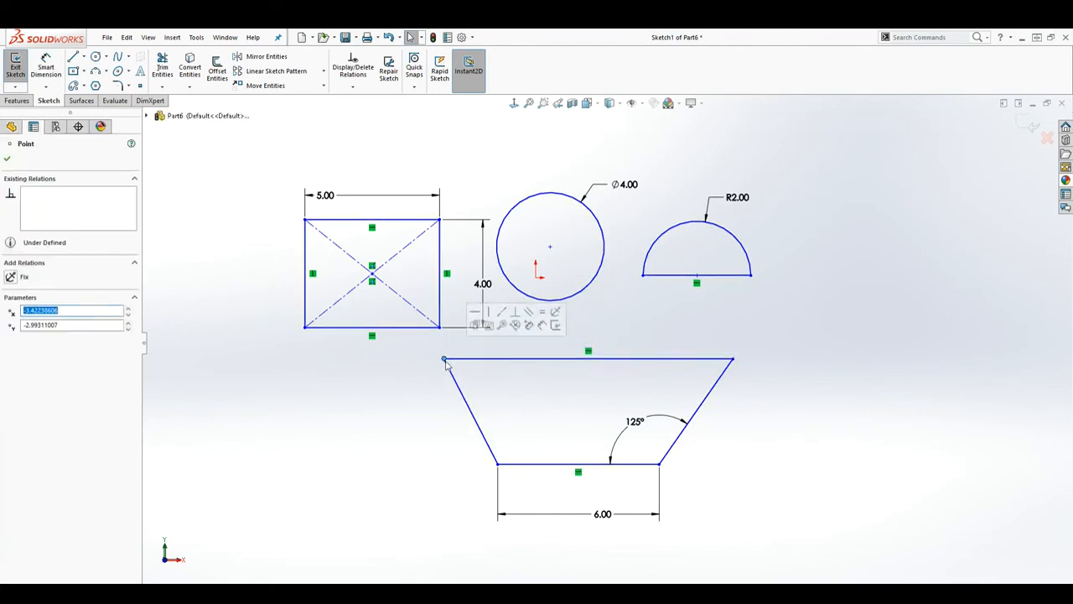
click(397, 432)
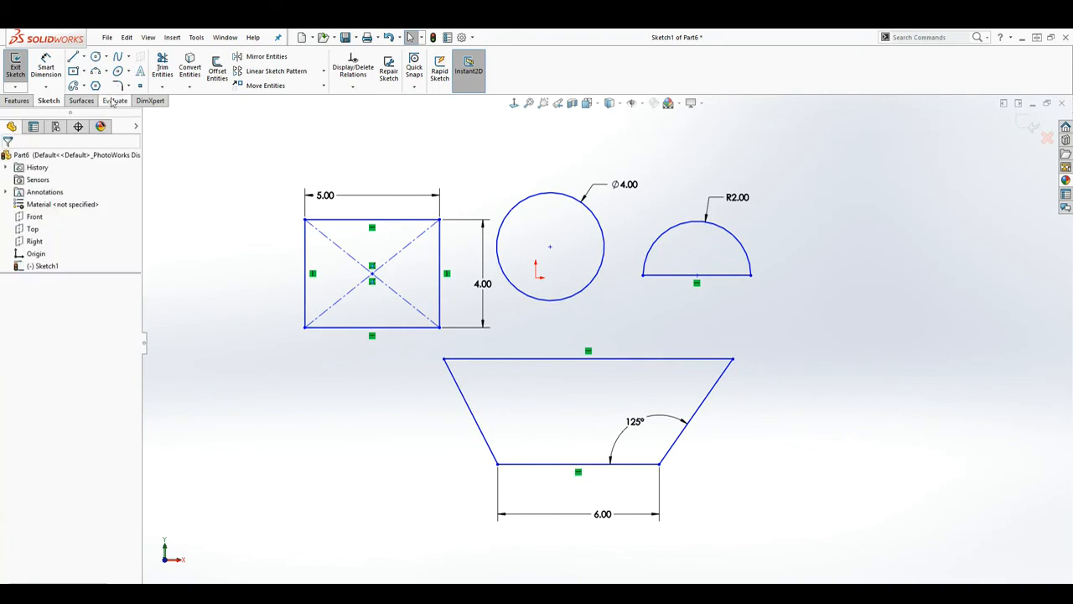
click(47, 60)
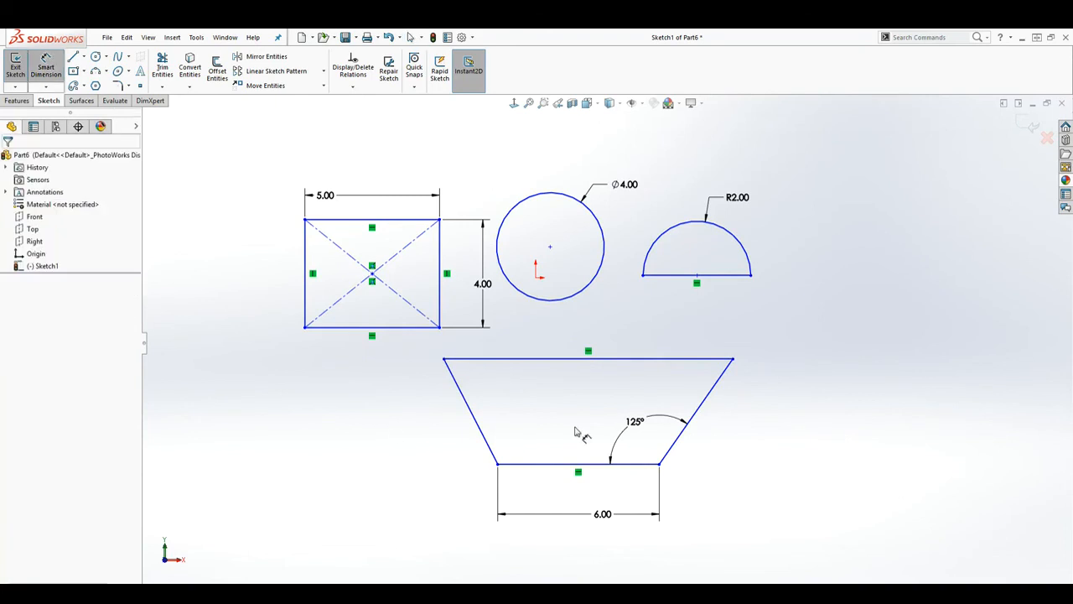
click(550, 463)
click(478, 423)
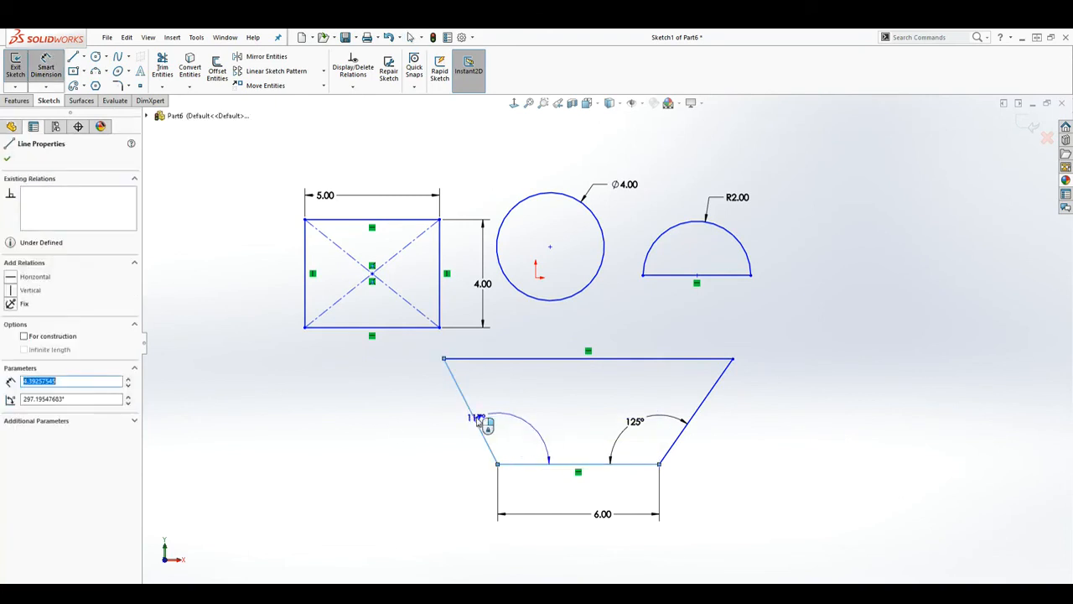
click(494, 406)
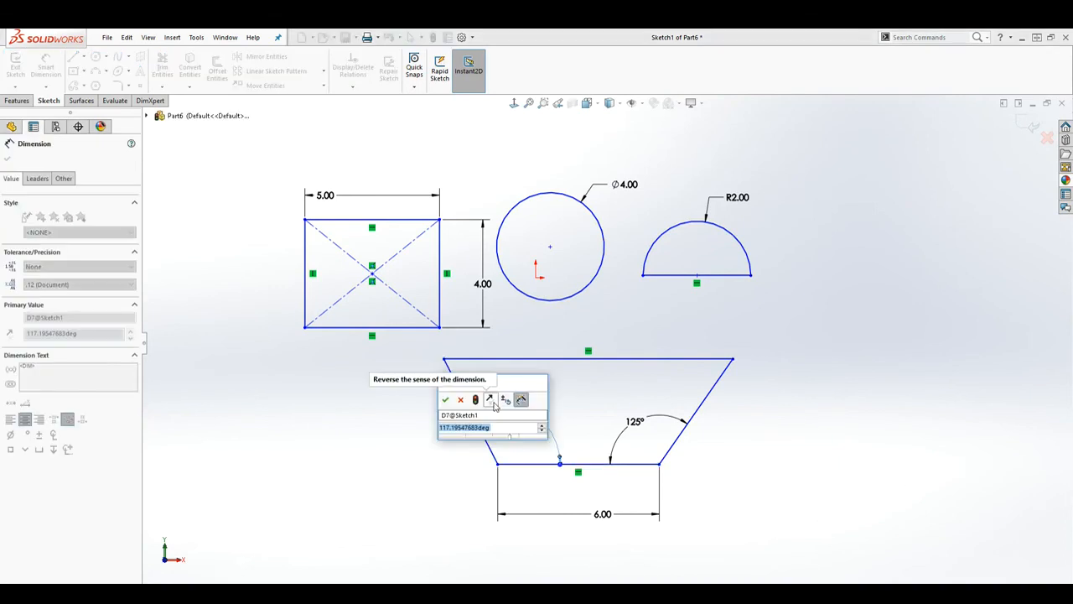
text(125)
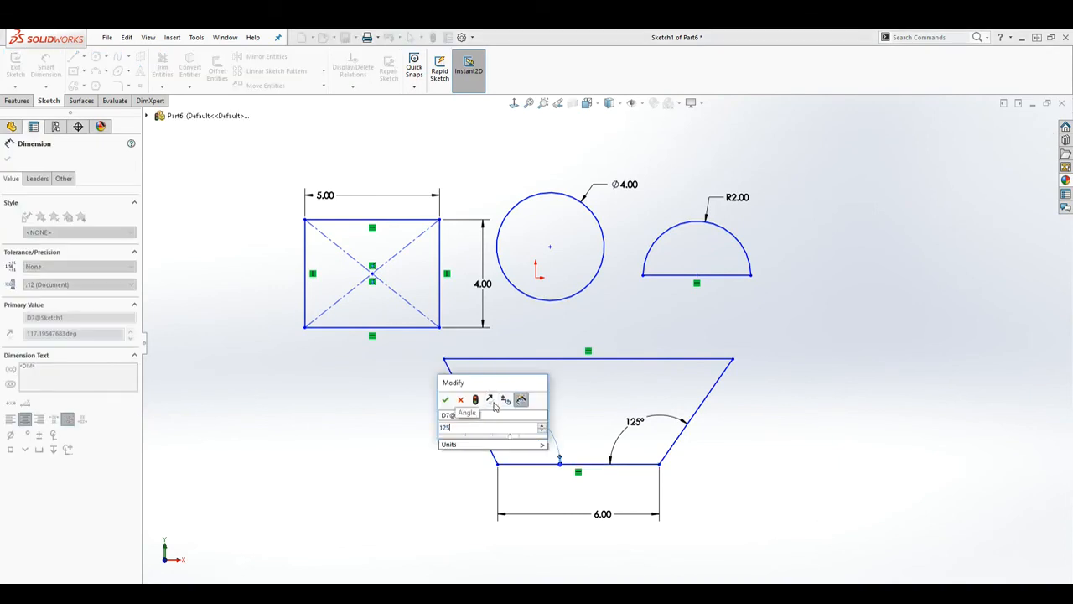
key(Return)
key(Escape)
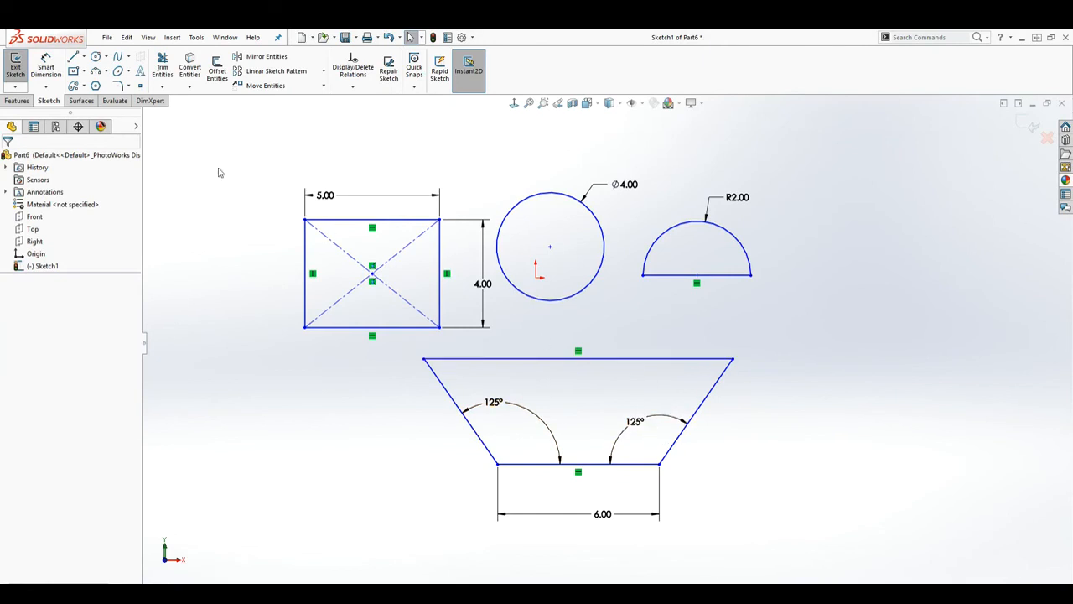
- Dimension the vertical distance between the trapezoid's upper and lower edges, placed beside its left side, and set it to 4 in
click(46, 60)
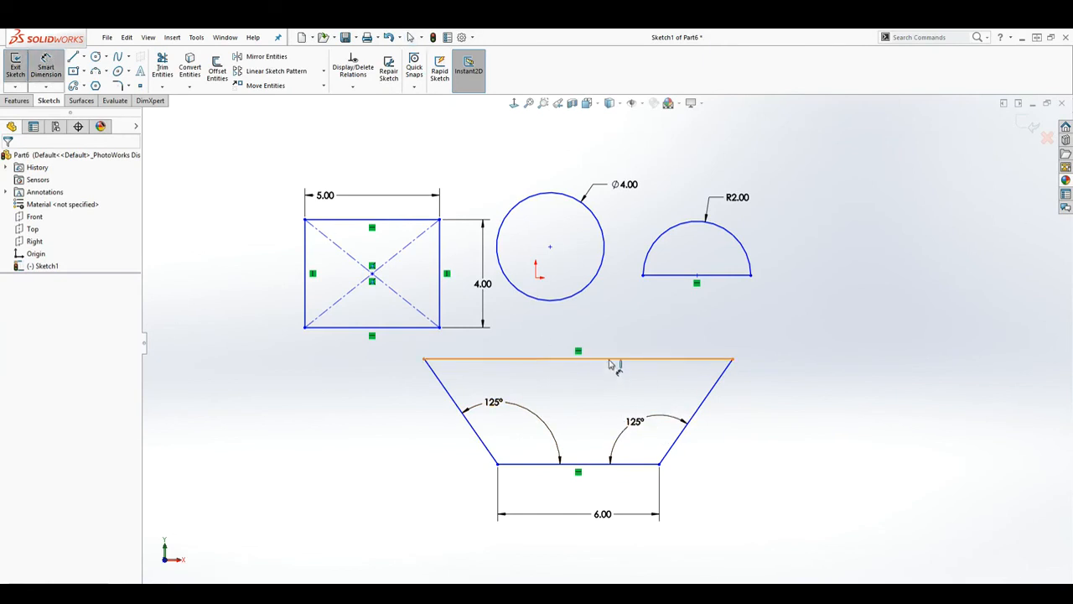
click(424, 360)
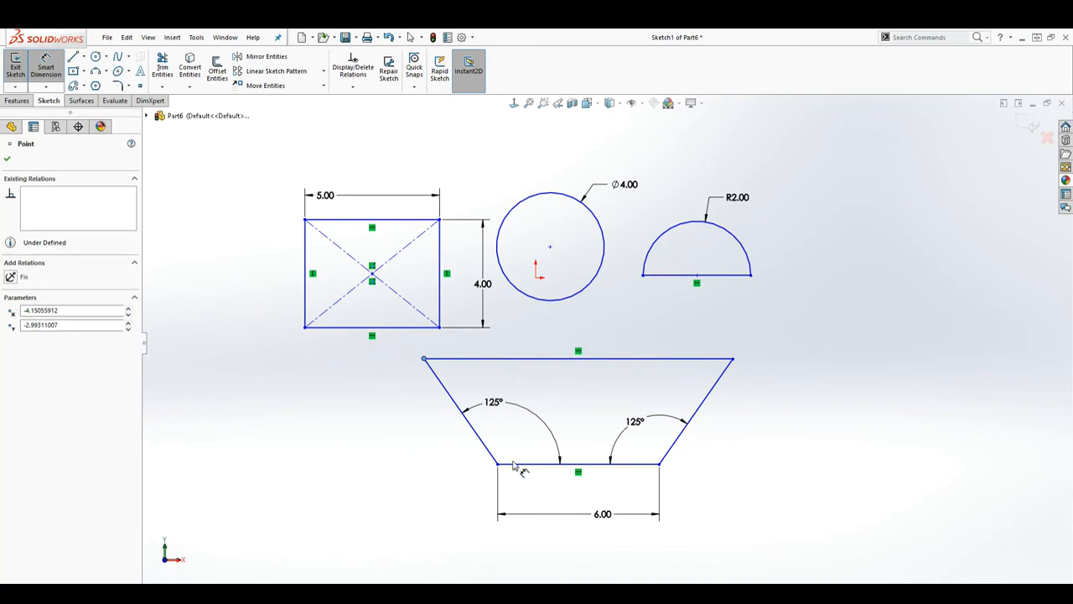
click(436, 360)
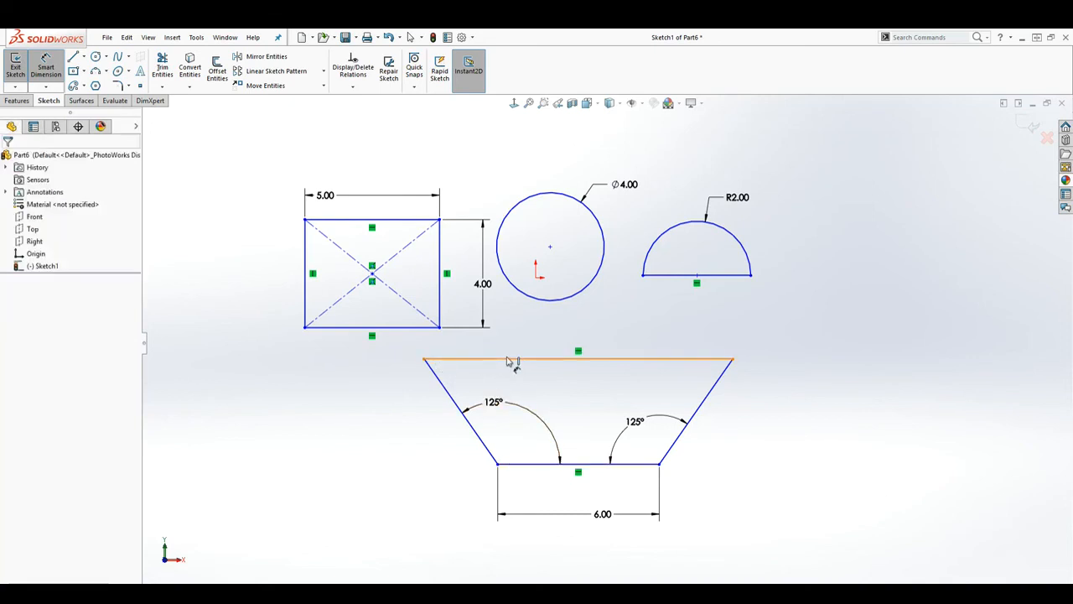
click(507, 361)
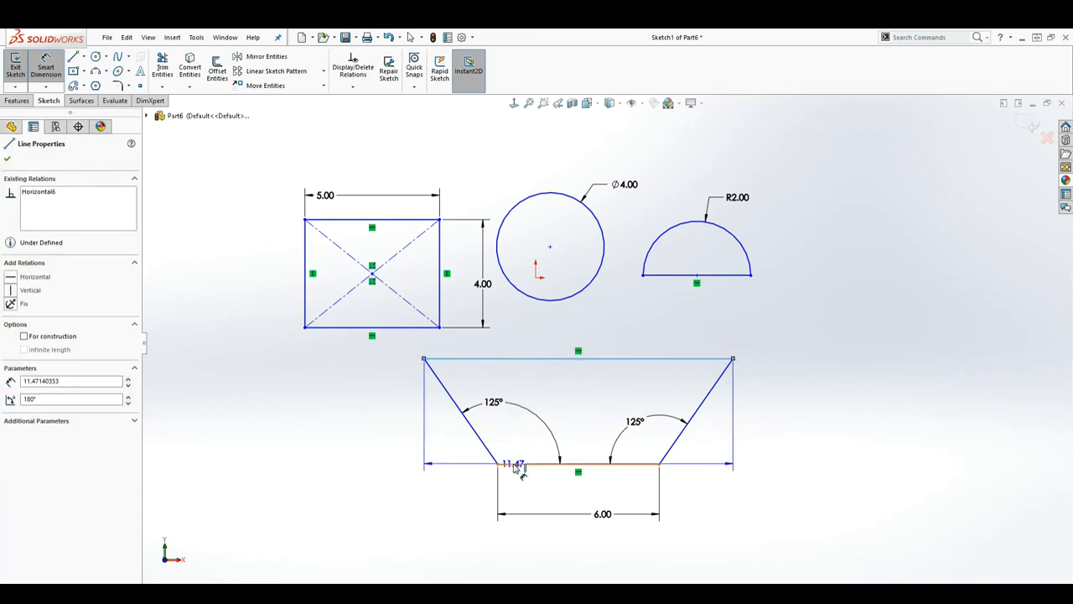
click(366, 431)
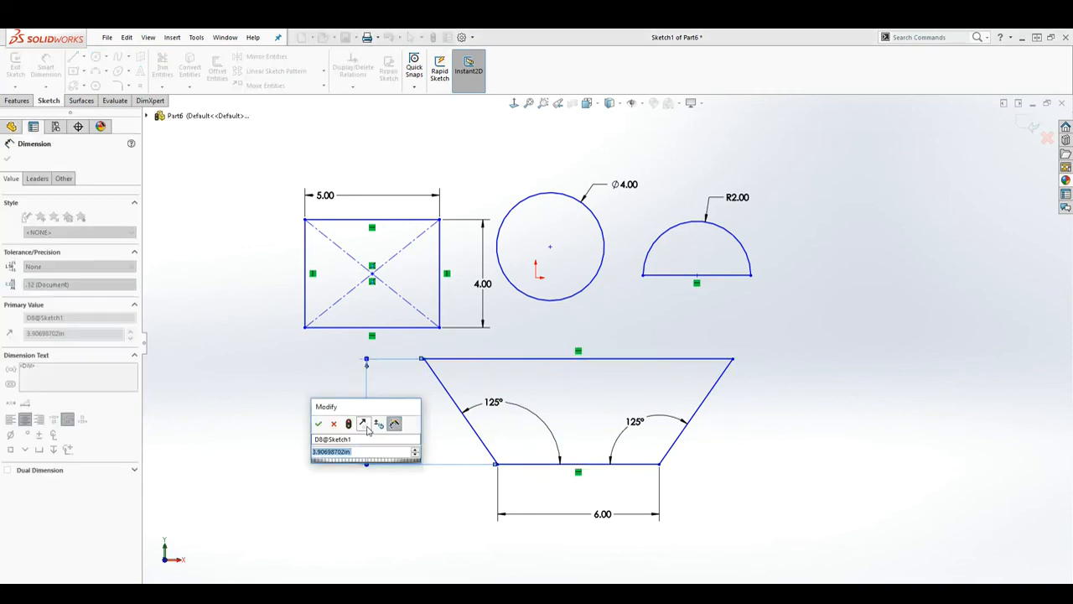
text(4)
key(Return)
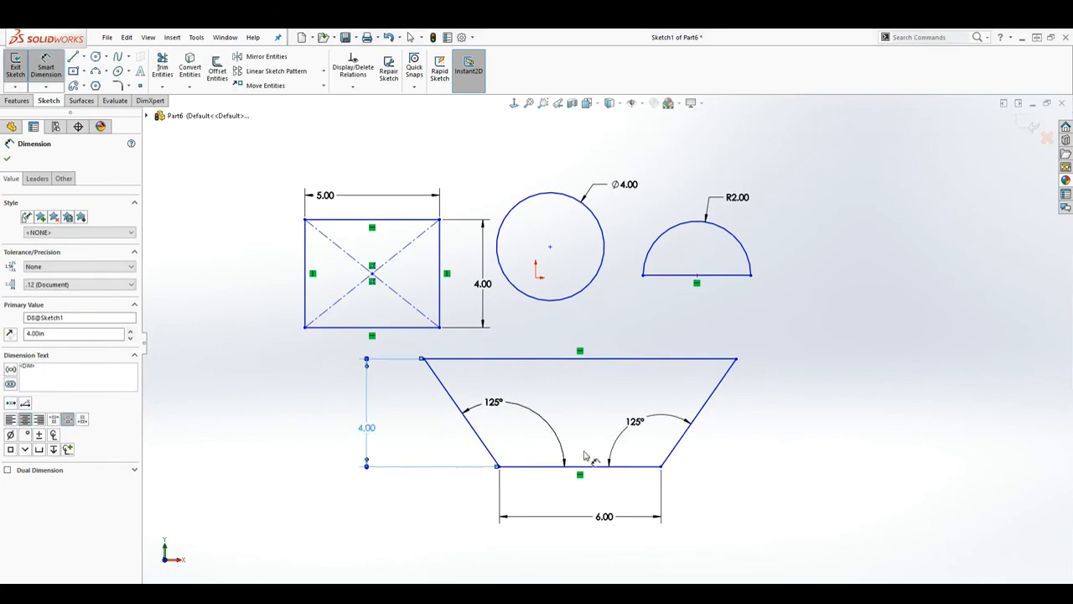
key(Escape)
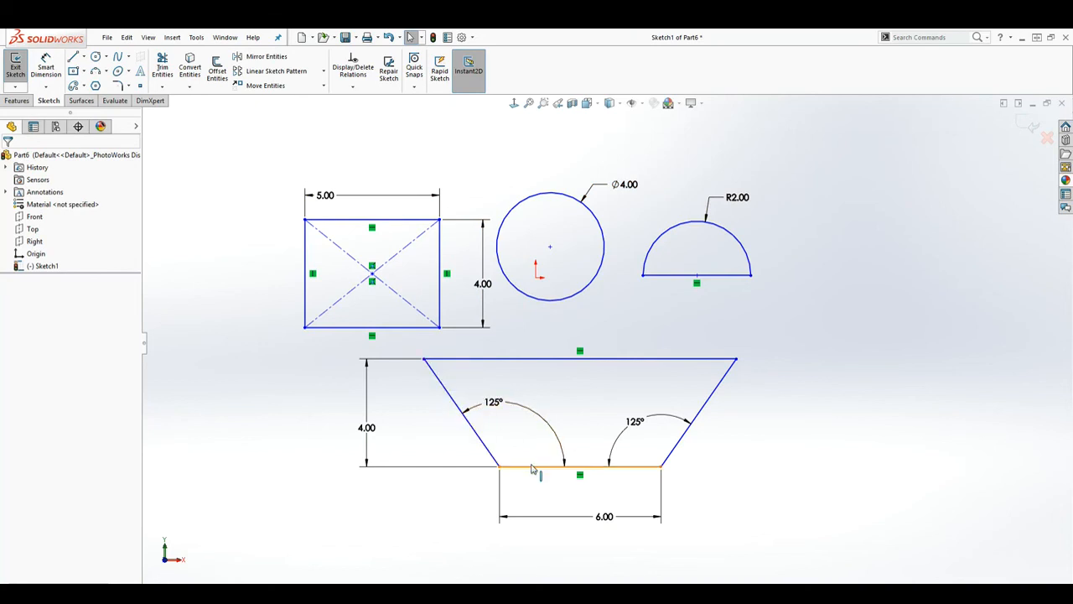
- Replace the trapezoid's vertical height dimension with an aligned length dimension on its left slanted side, set to 5 in
drag(443, 499, 339, 388)
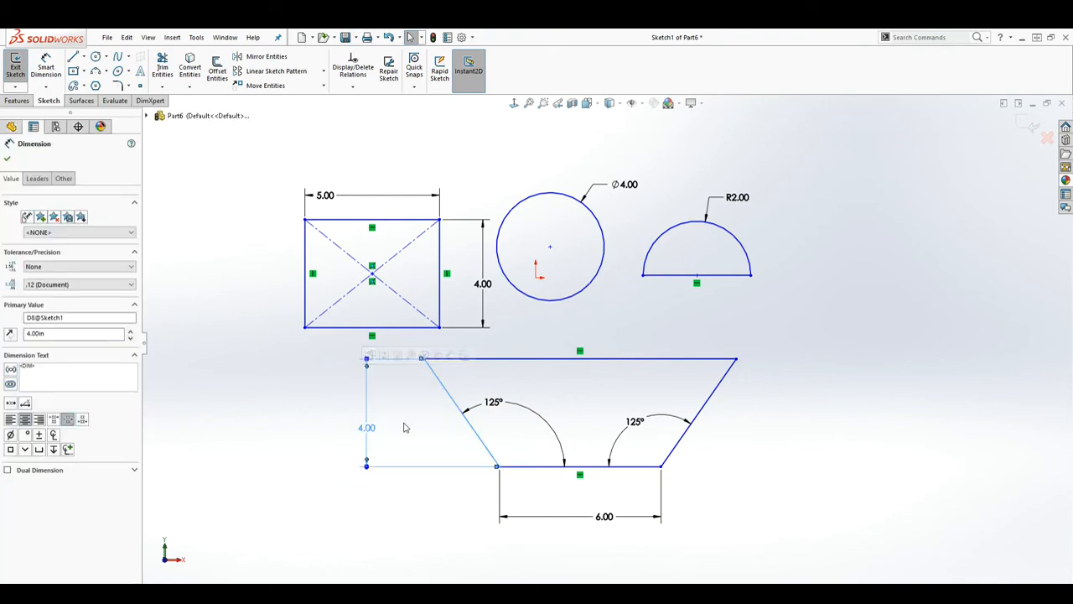
key(Delete)
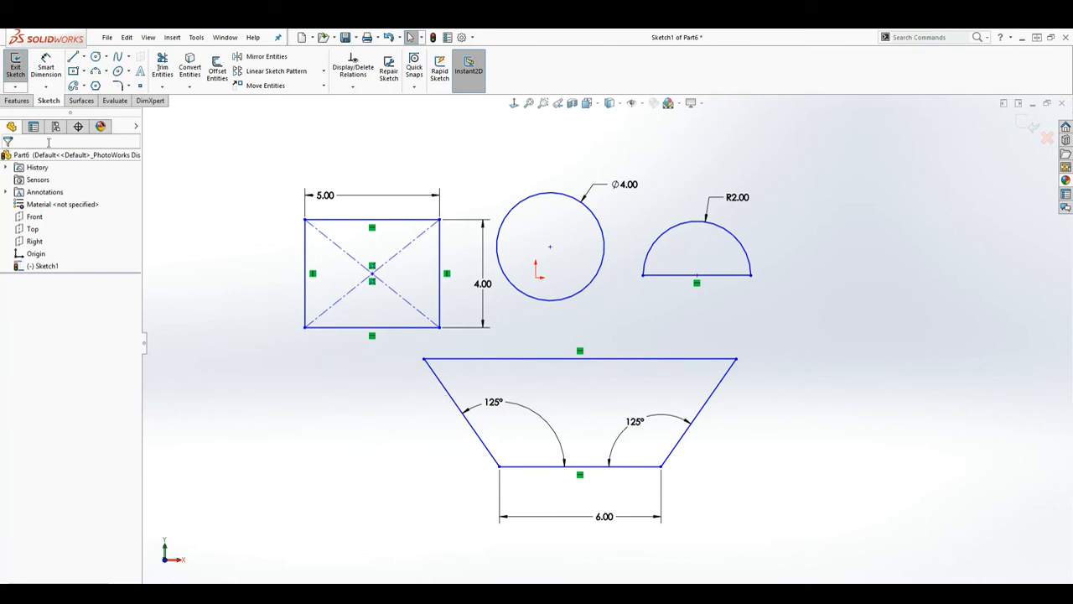
click(49, 69)
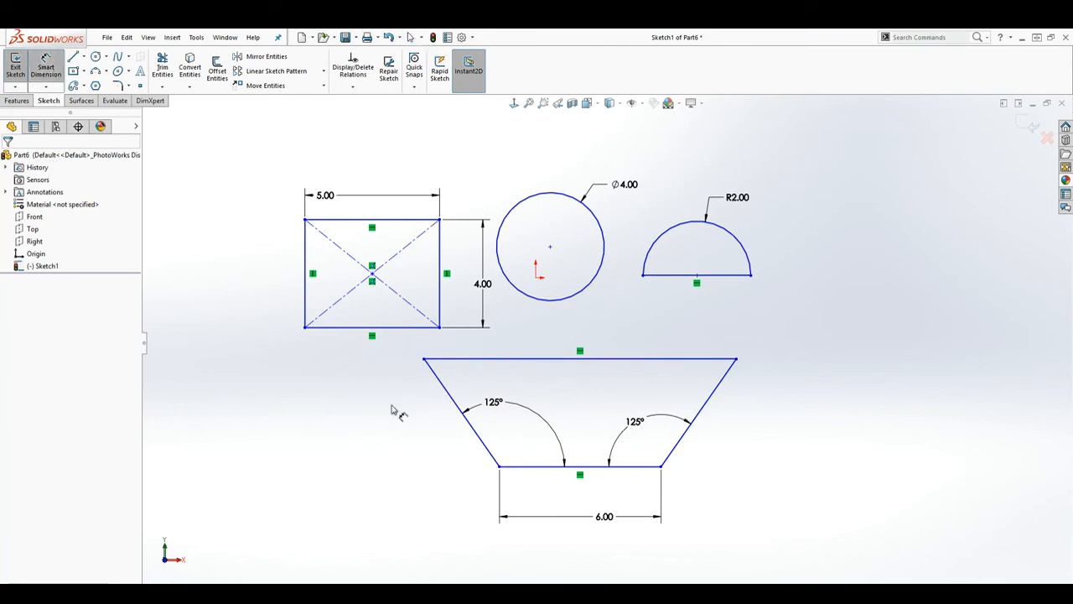
click(442, 386)
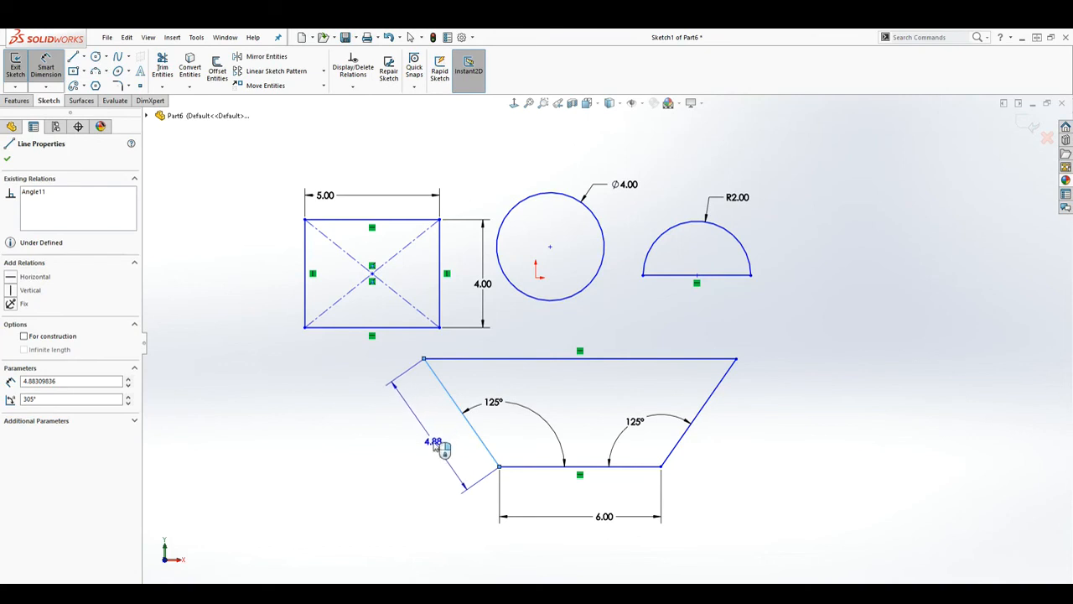
click(429, 451)
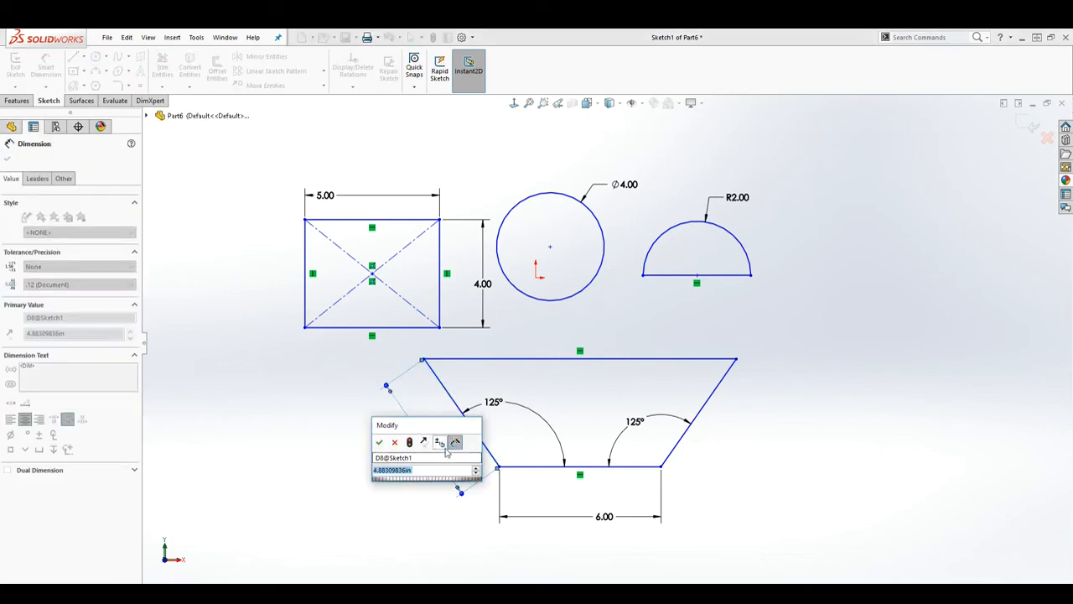
text(5)
key(Return)
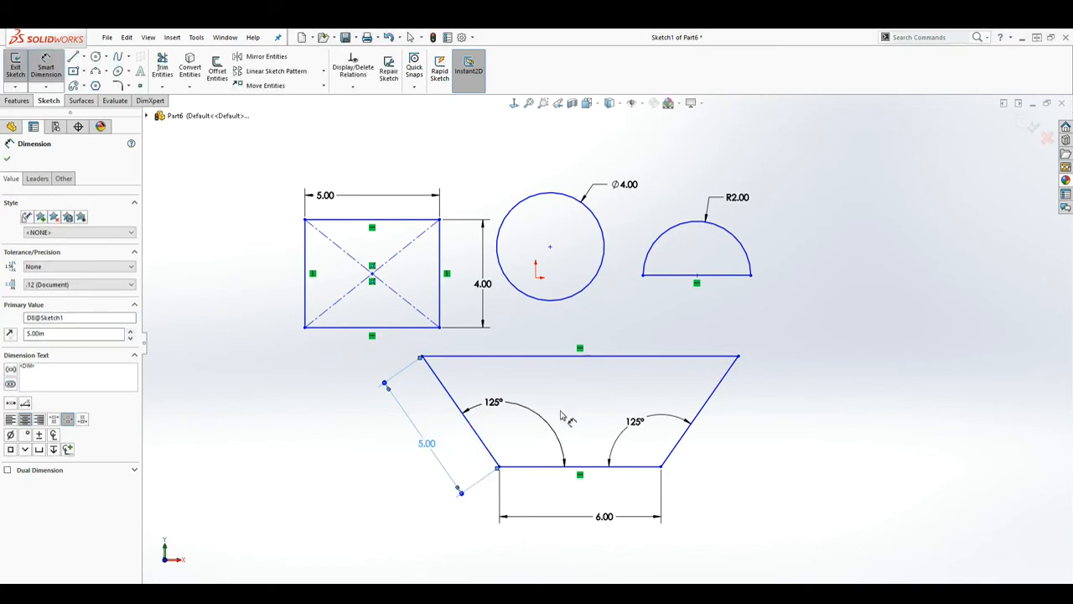